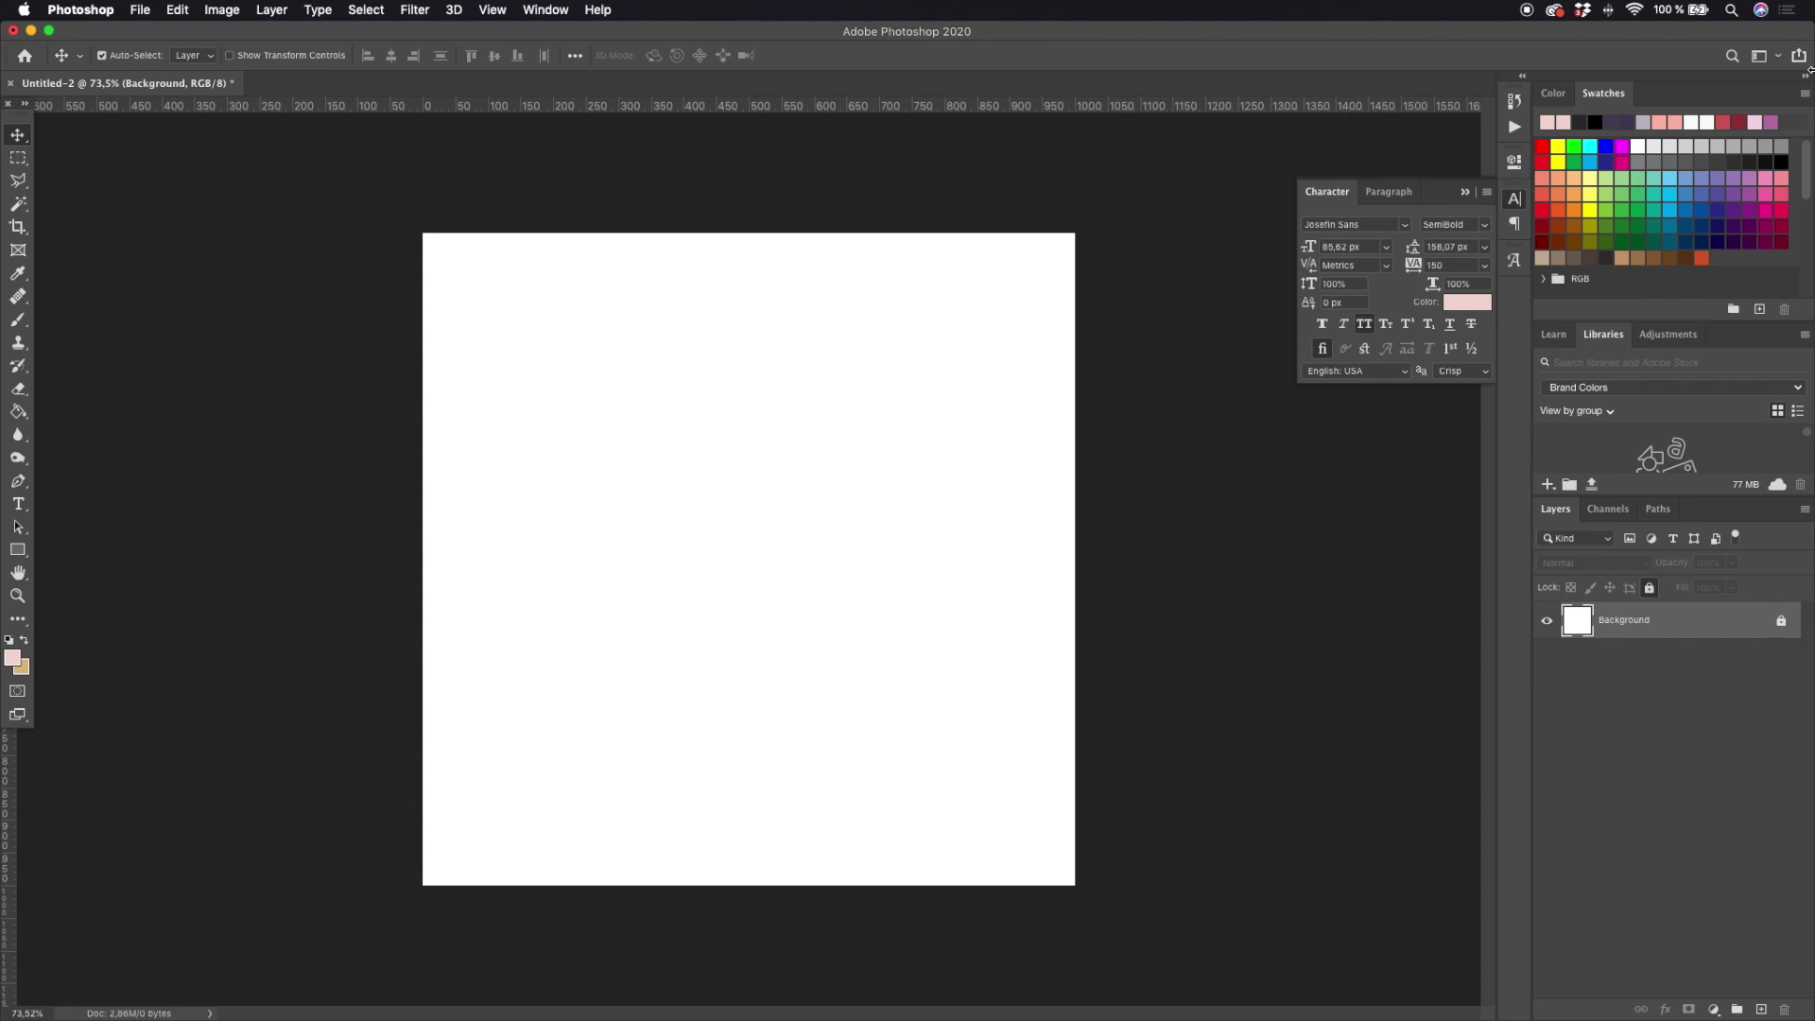
Narrow the Photoshop window from the right so the desktop workbook JPGs show beside the canvas
drag(1807, 71, 1515, 65)
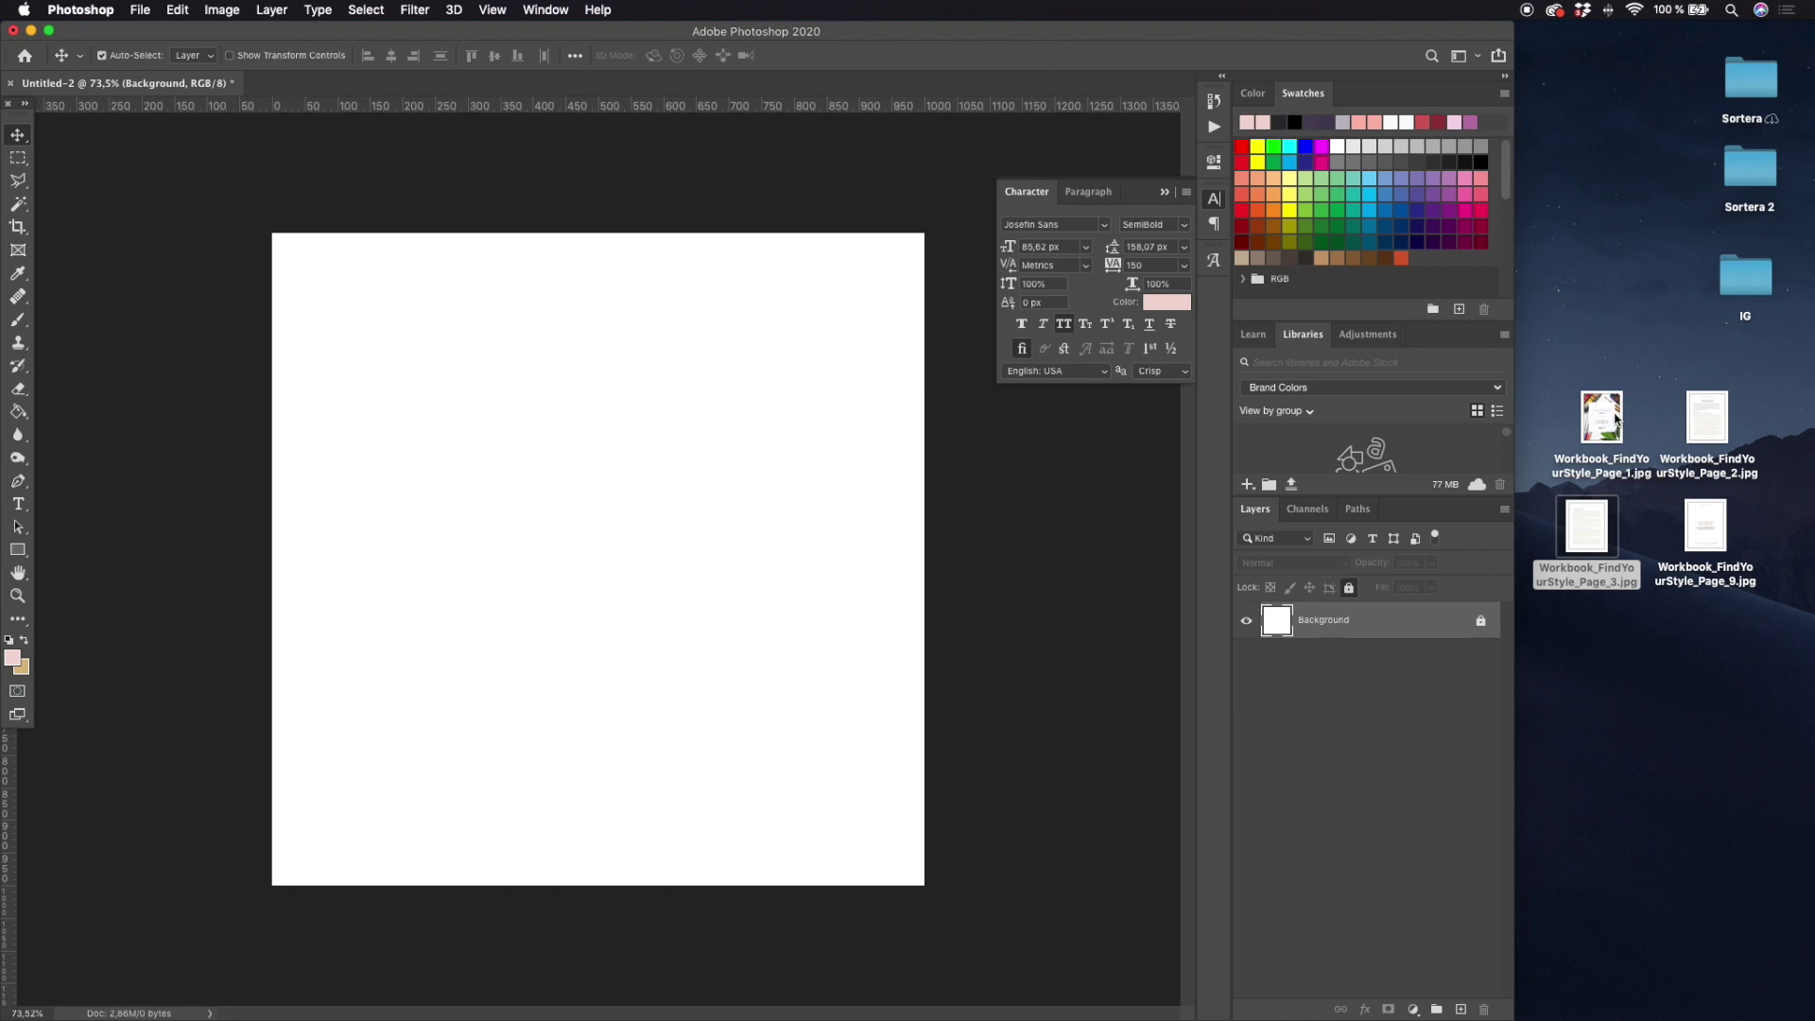
Place the Page_1, Page_2 and Page_3 JPGs onto the canvas as layers
drag(1614, 418, 599, 470)
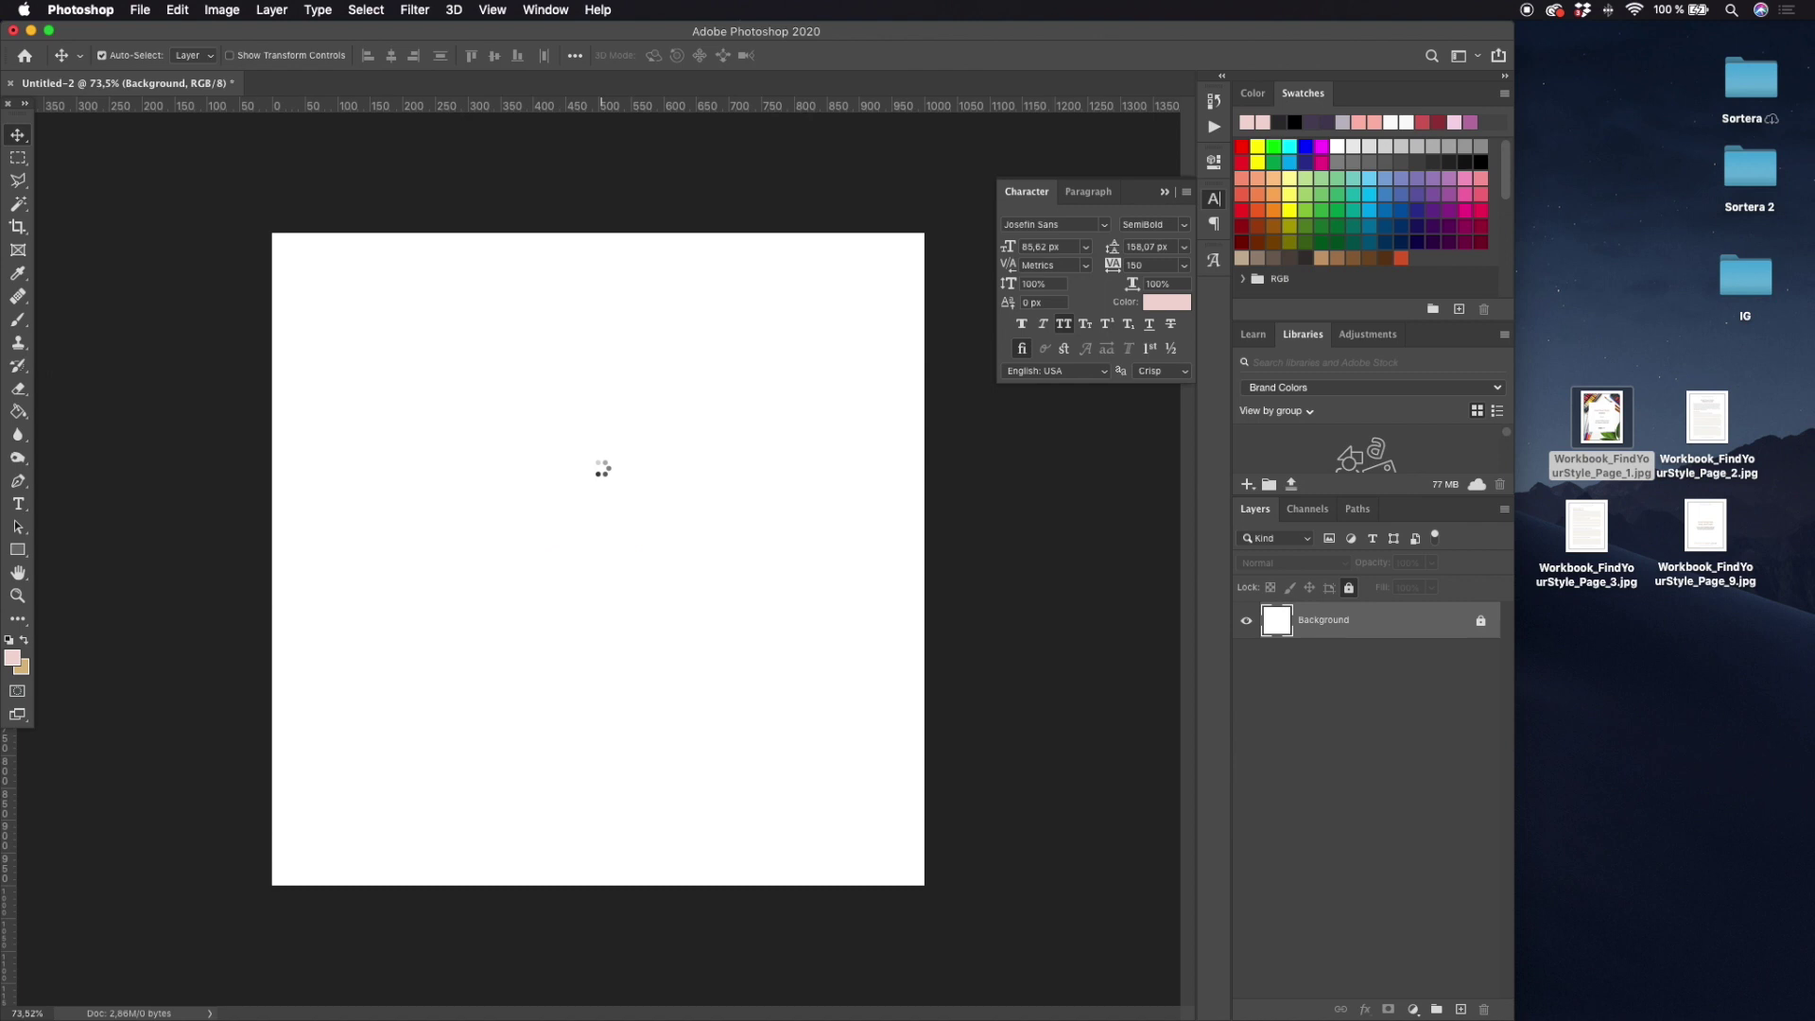
click(911, 377)
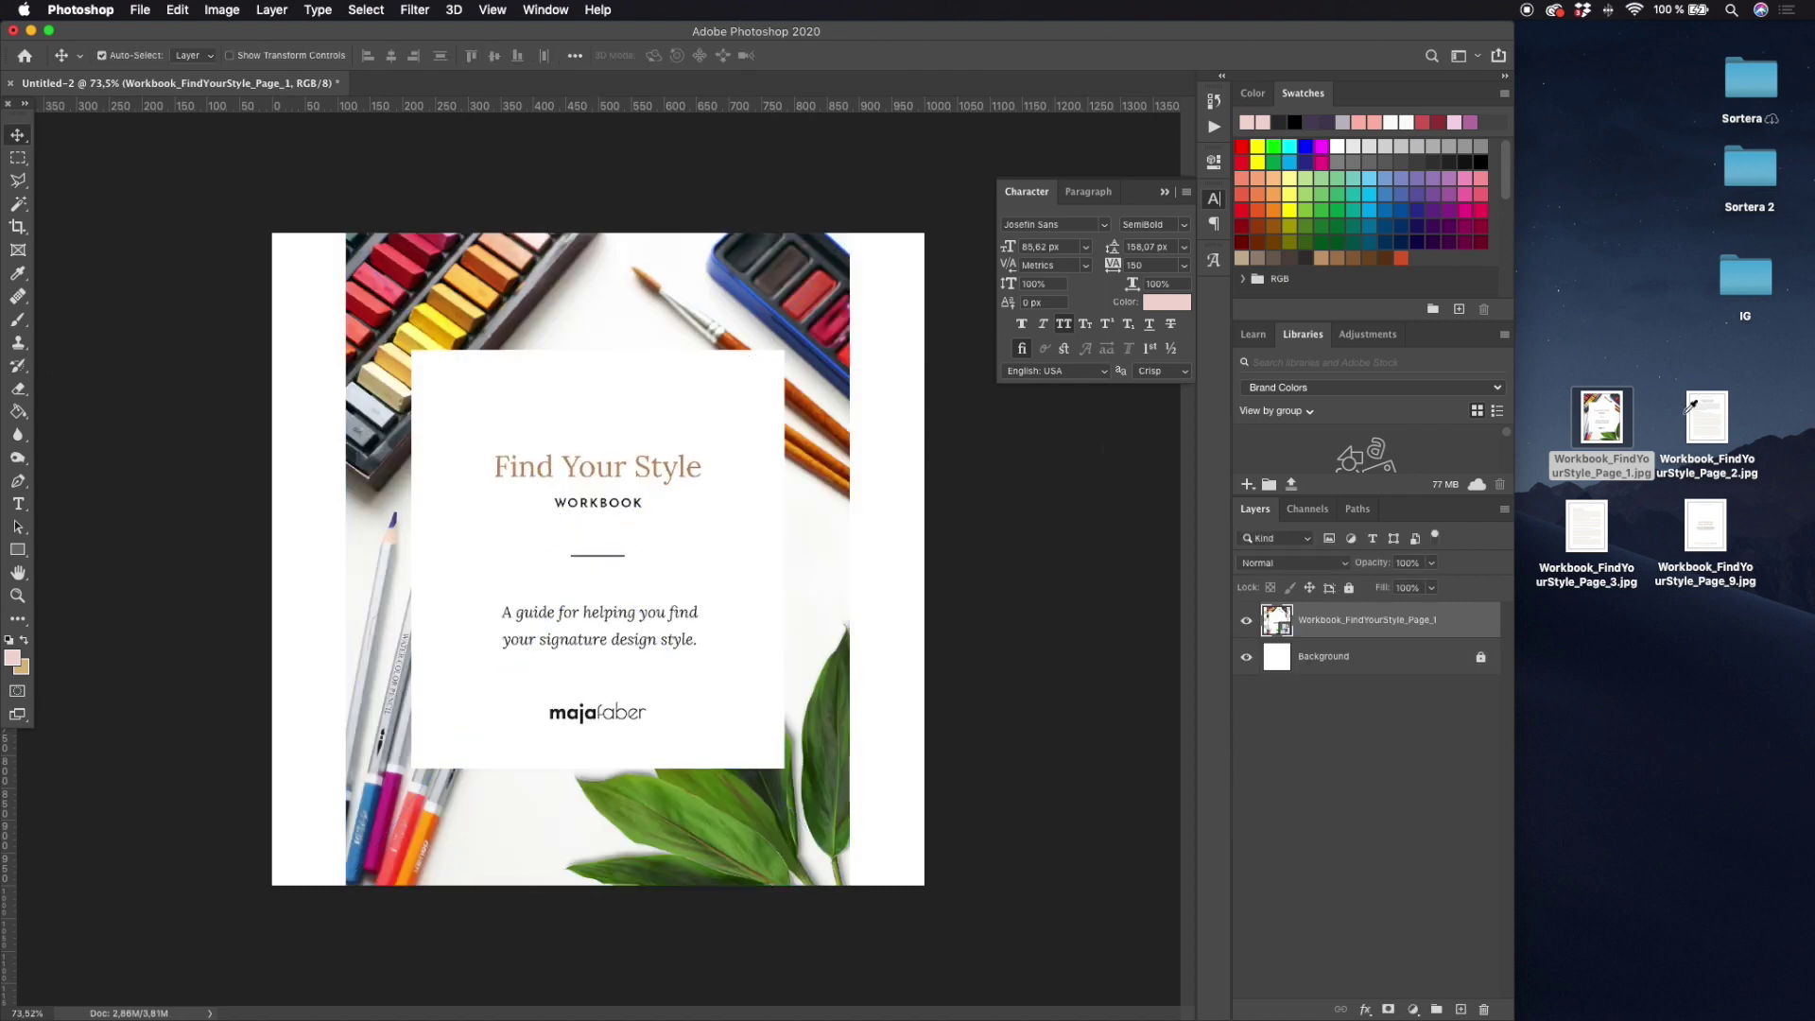
drag(1708, 420, 739, 475)
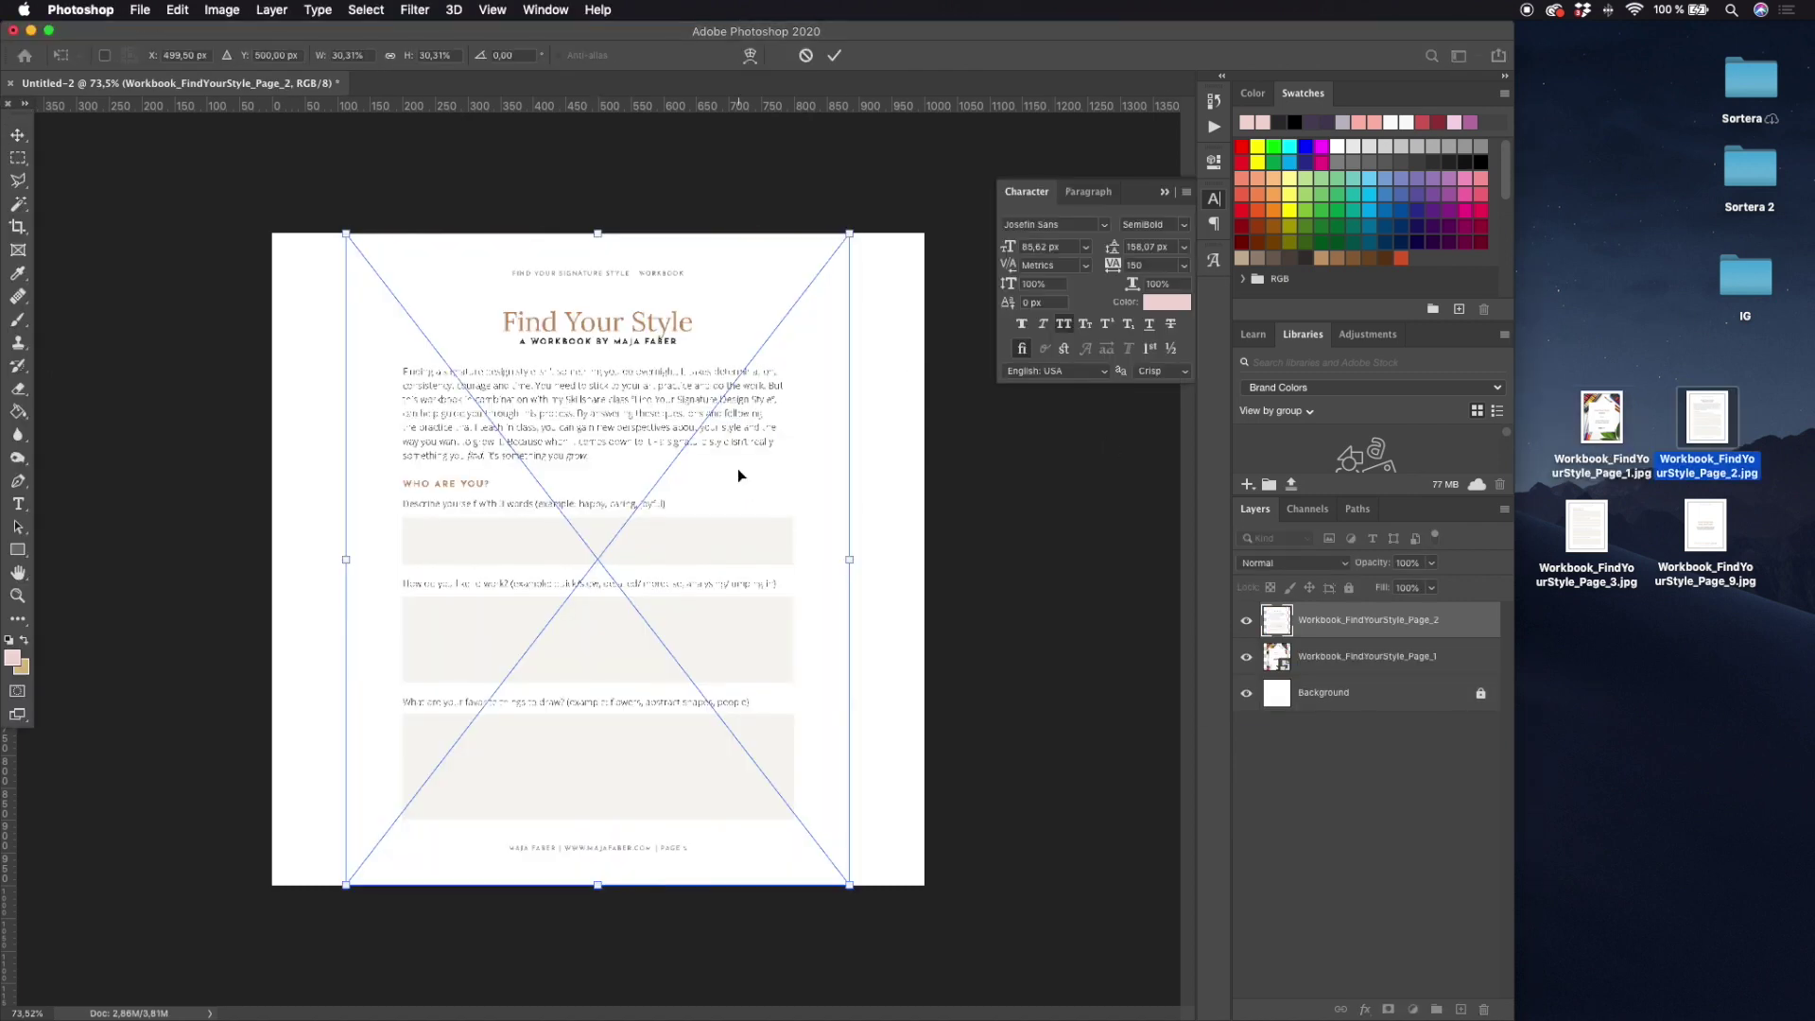
key(Return)
drag(1598, 534, 753, 458)
key(Return)
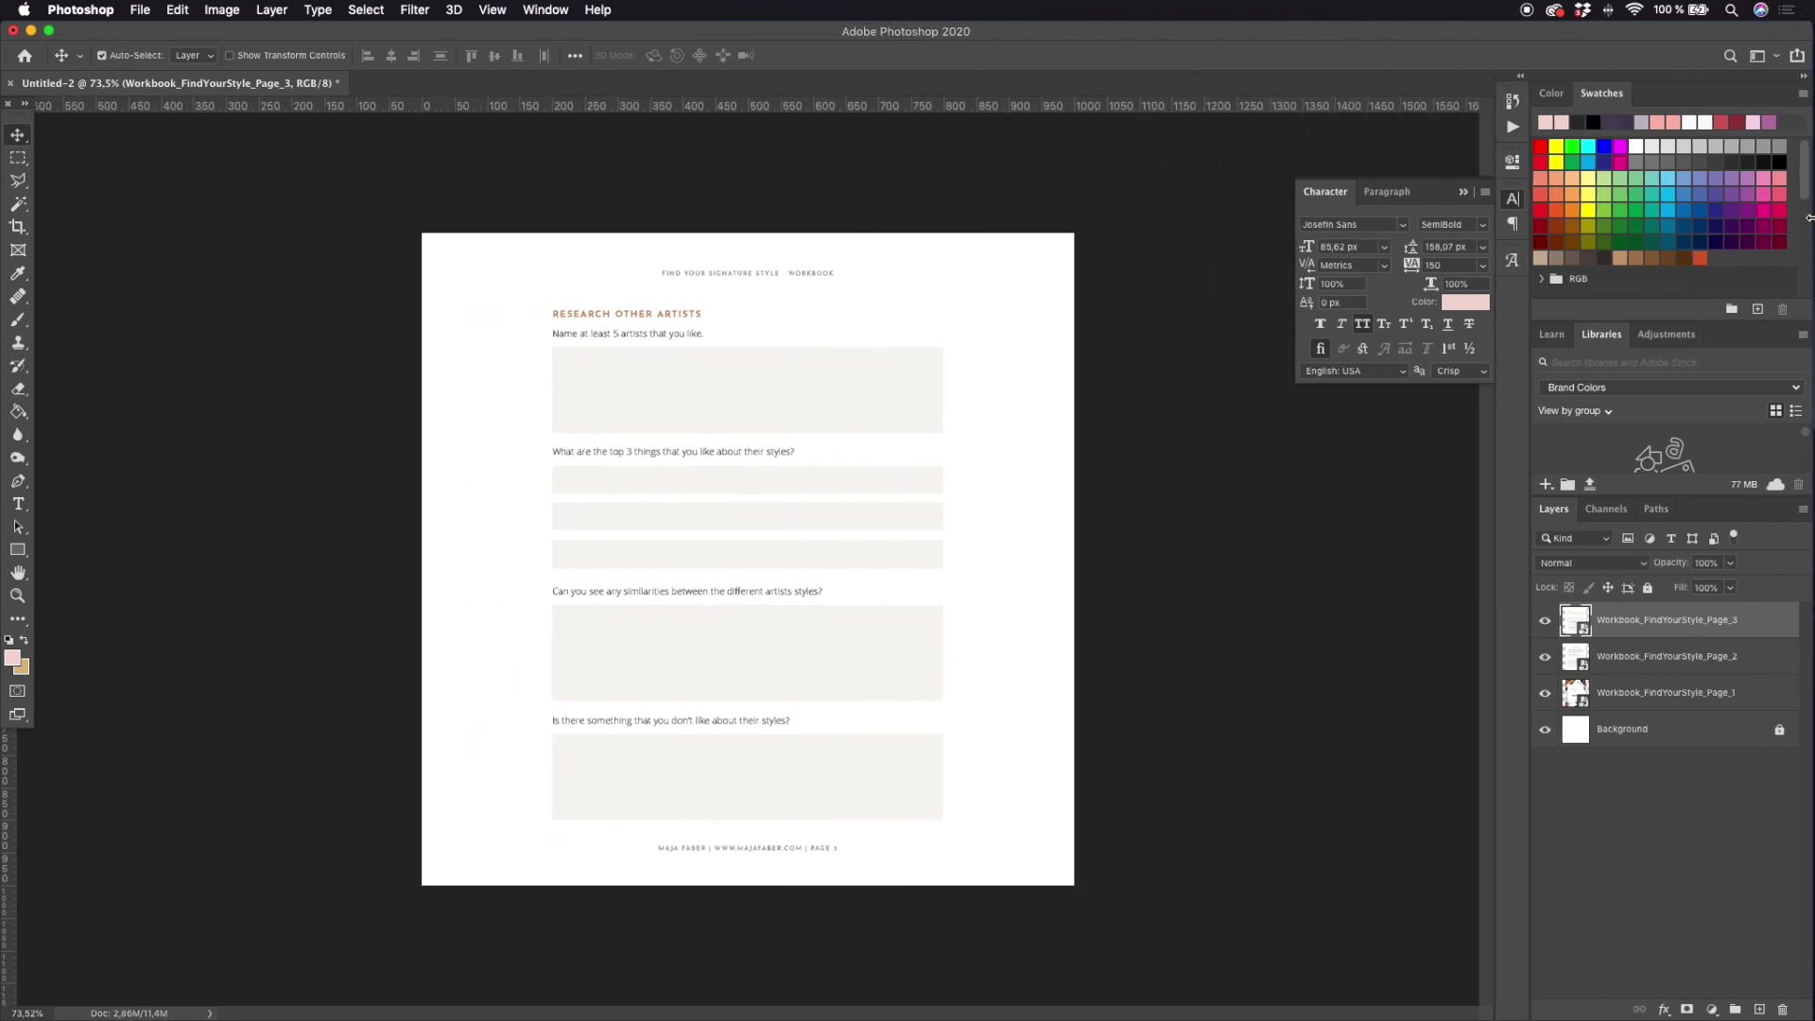
Reorder the layers to Page_1 on top, then Page_2, then Page_3, and select the cover
drag(1648, 697, 1663, 609)
drag(1702, 700, 1663, 643)
click(1650, 624)
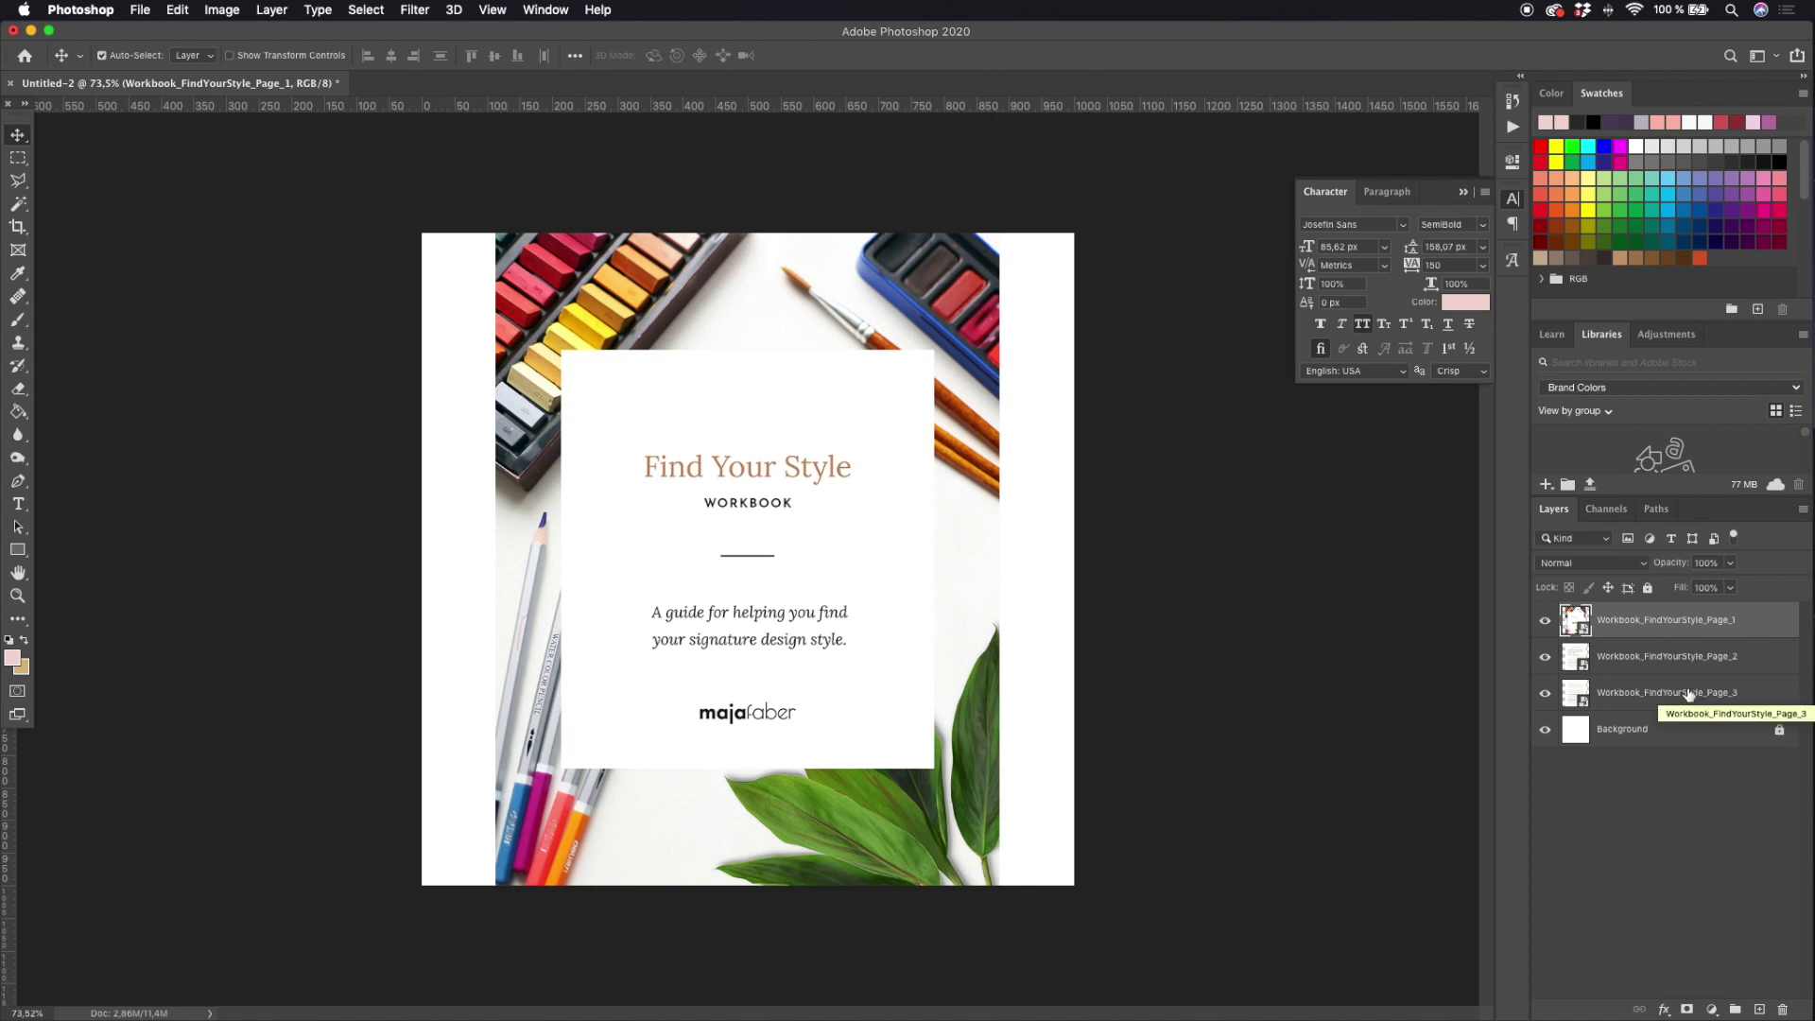
Scale all three page layers together to 76.20% and centre them on the canvas
shift+click(1688, 693)
key(super+t)
drag(999, 233, 906, 351)
drag(799, 493, 847, 440)
drag(953, 293, 926, 329)
drag(856, 461, 870, 443)
key(Return)
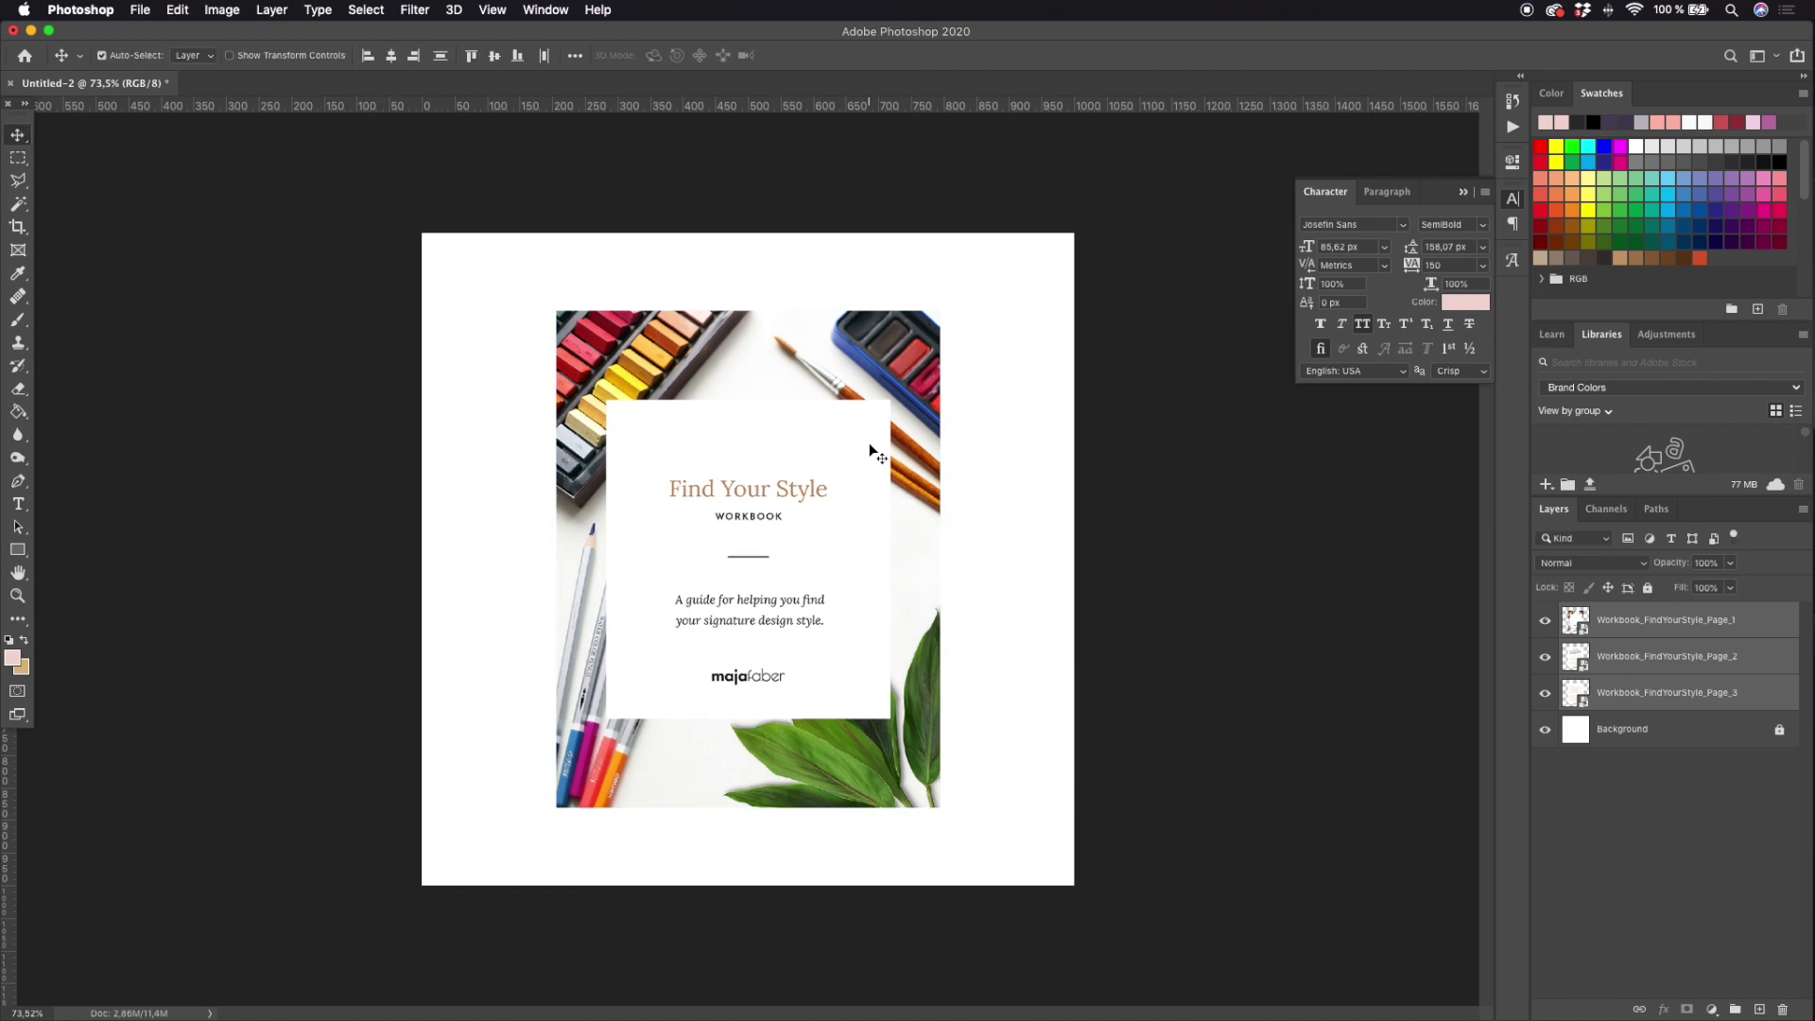
Hide the Page_2 and Page_3 layers, leaving the Page_1 cover selected
click(1545, 659)
click(1546, 693)
click(1668, 622)
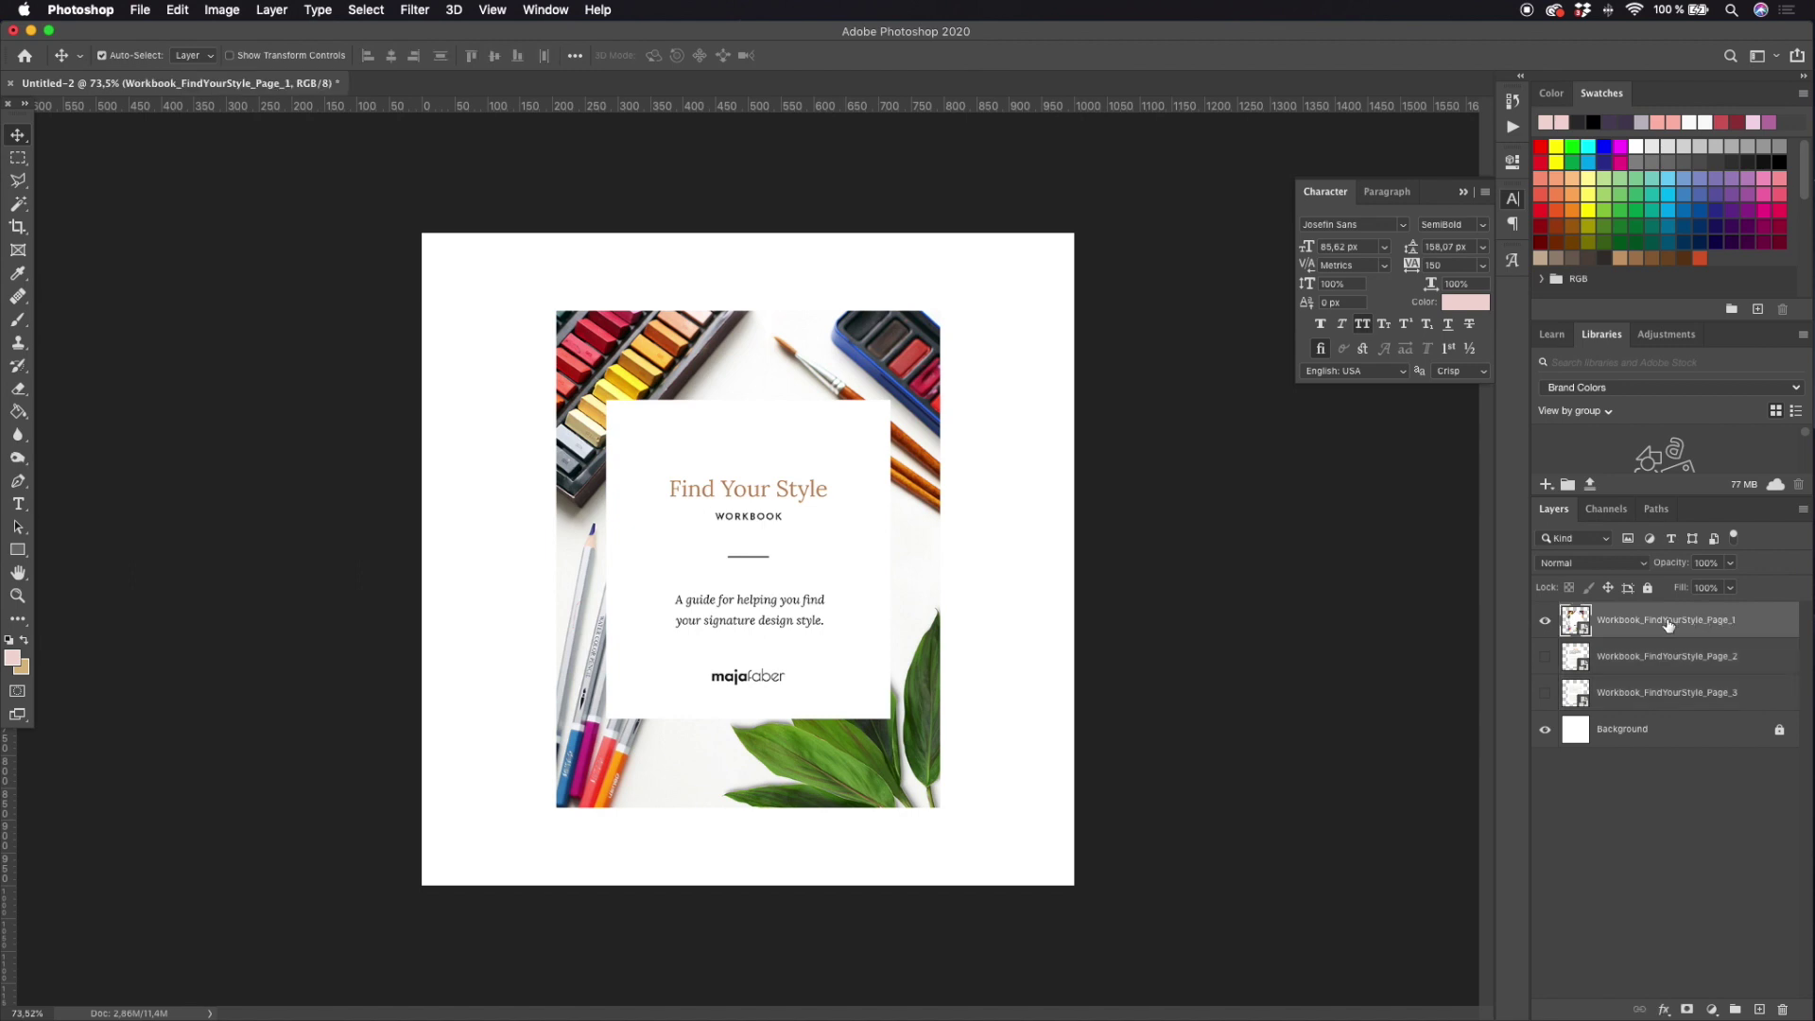
Add a Drop Shadow effect to the cover page using Multiply blend mode
click(1664, 1012)
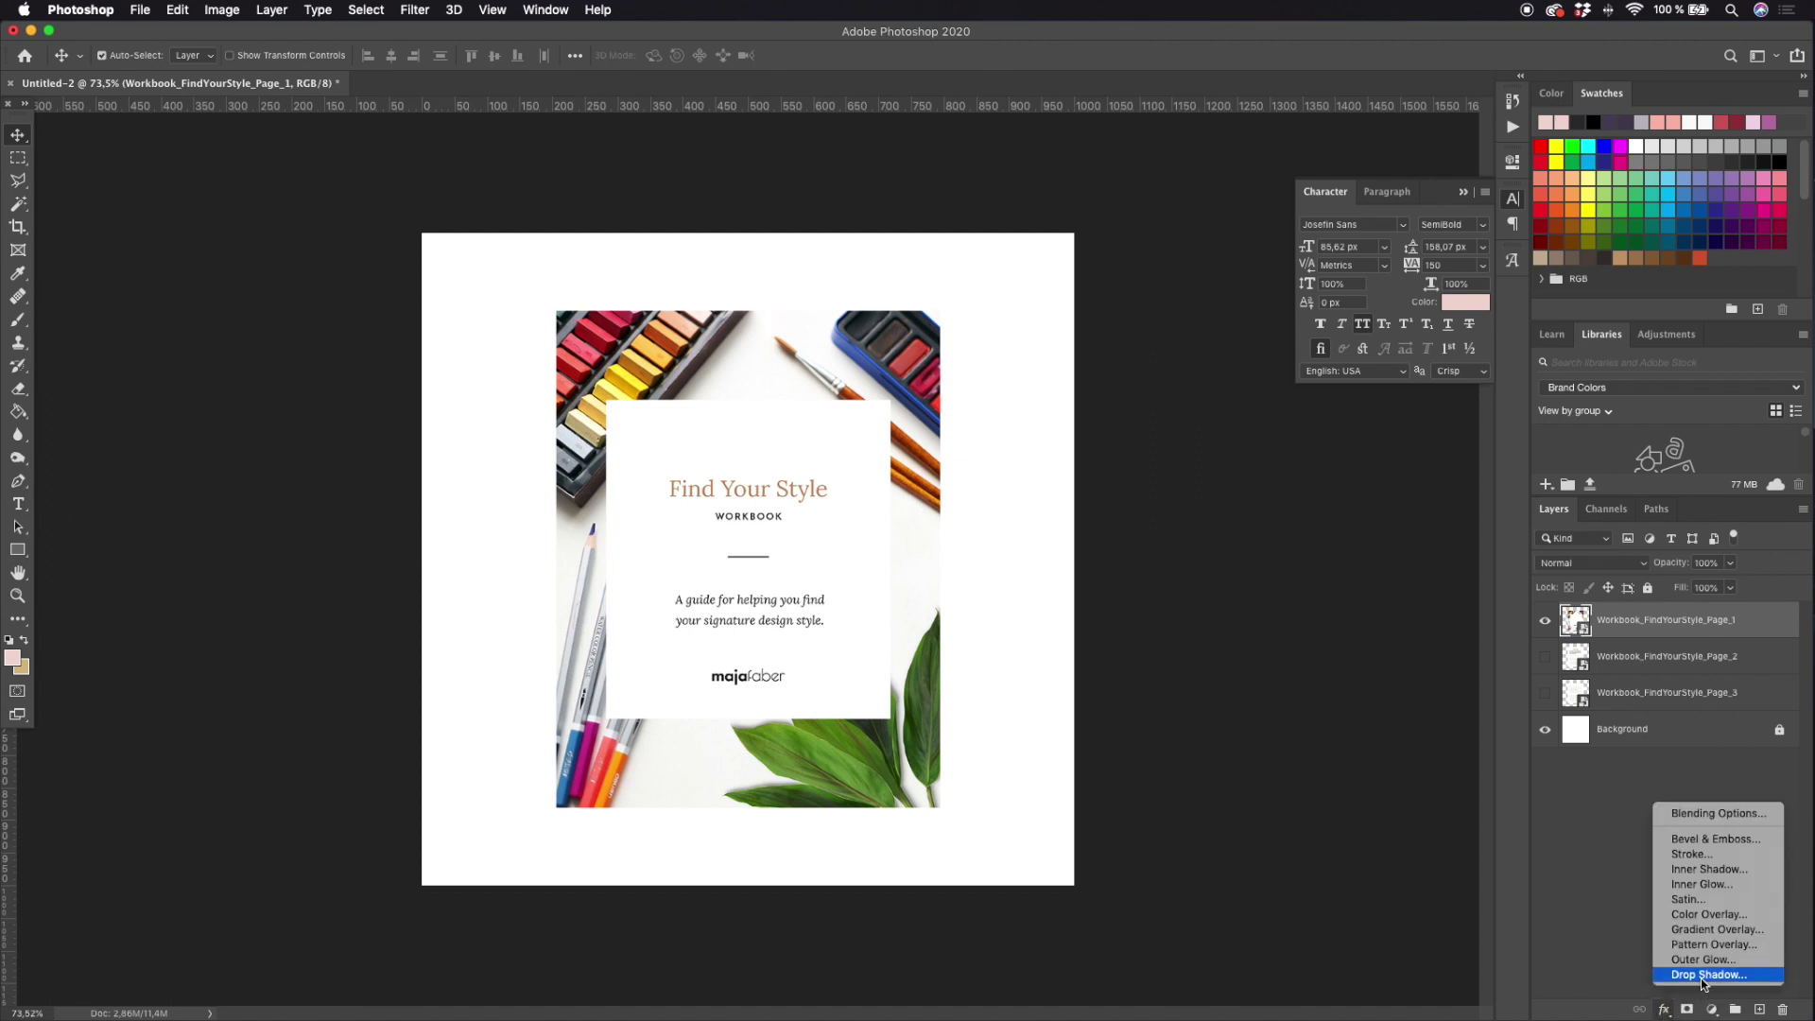
click(1701, 974)
drag(1049, 215, 962, 209)
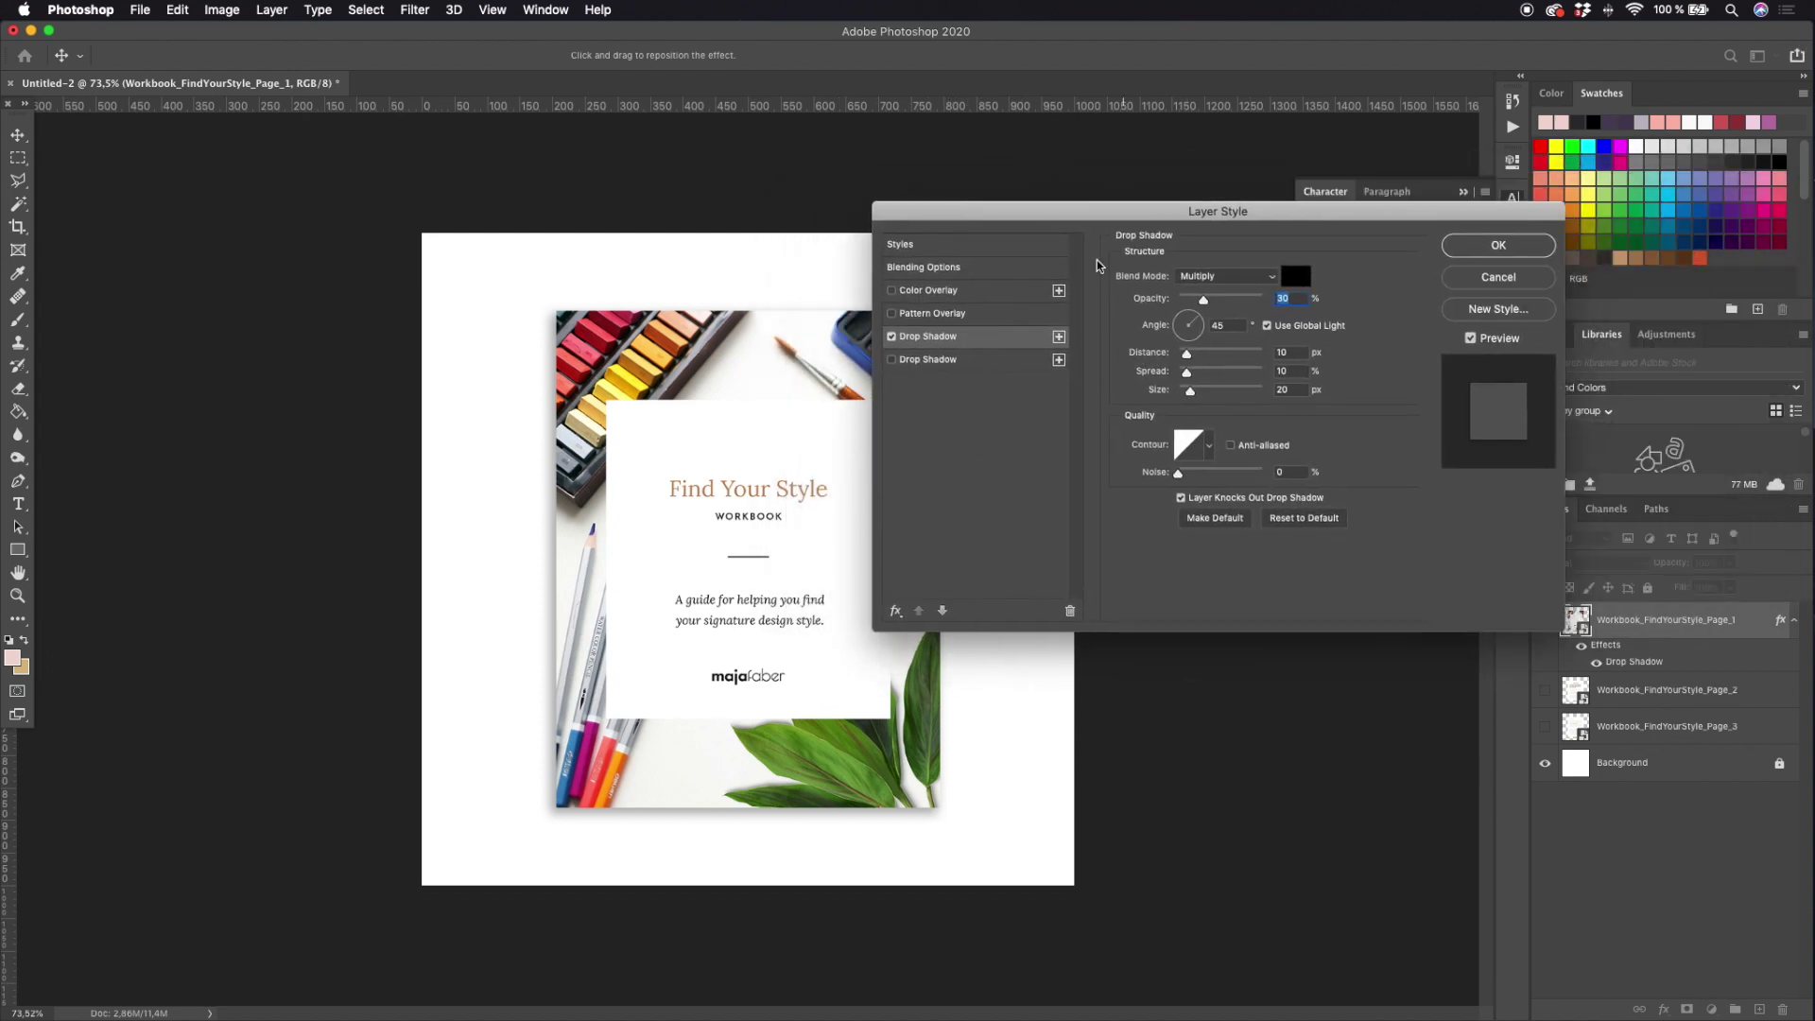
click(1207, 277)
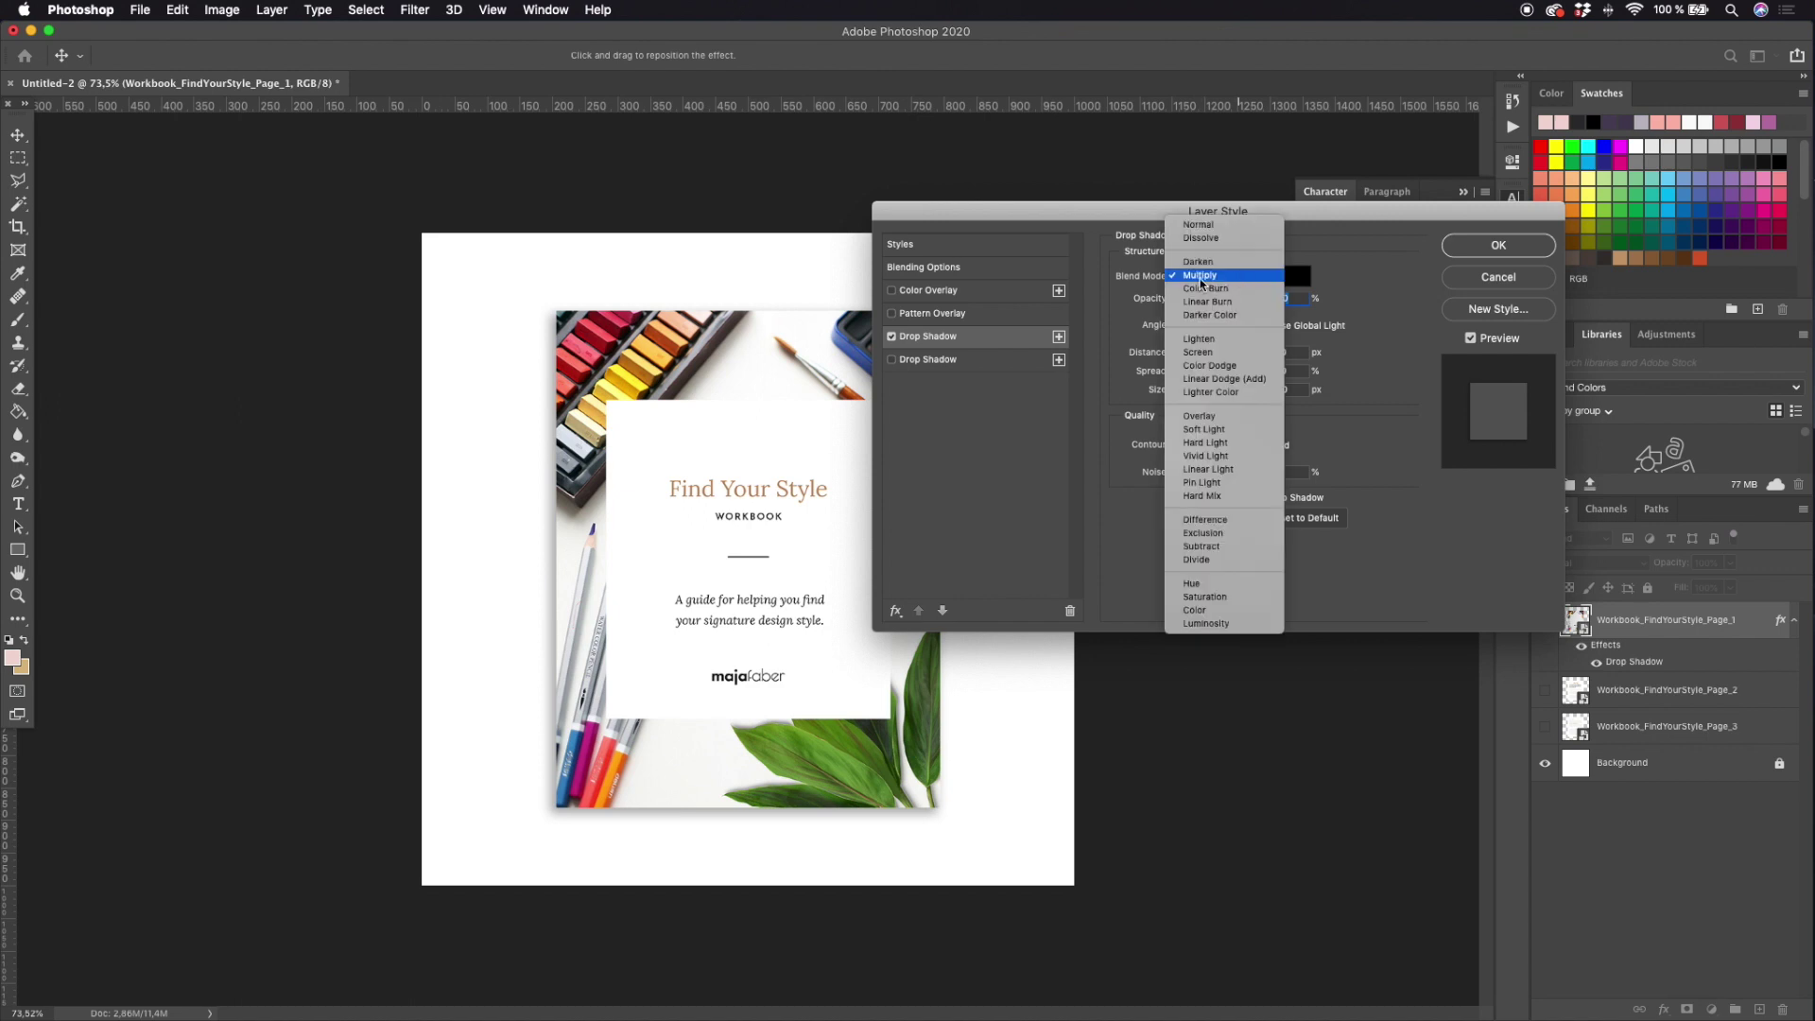
click(1205, 281)
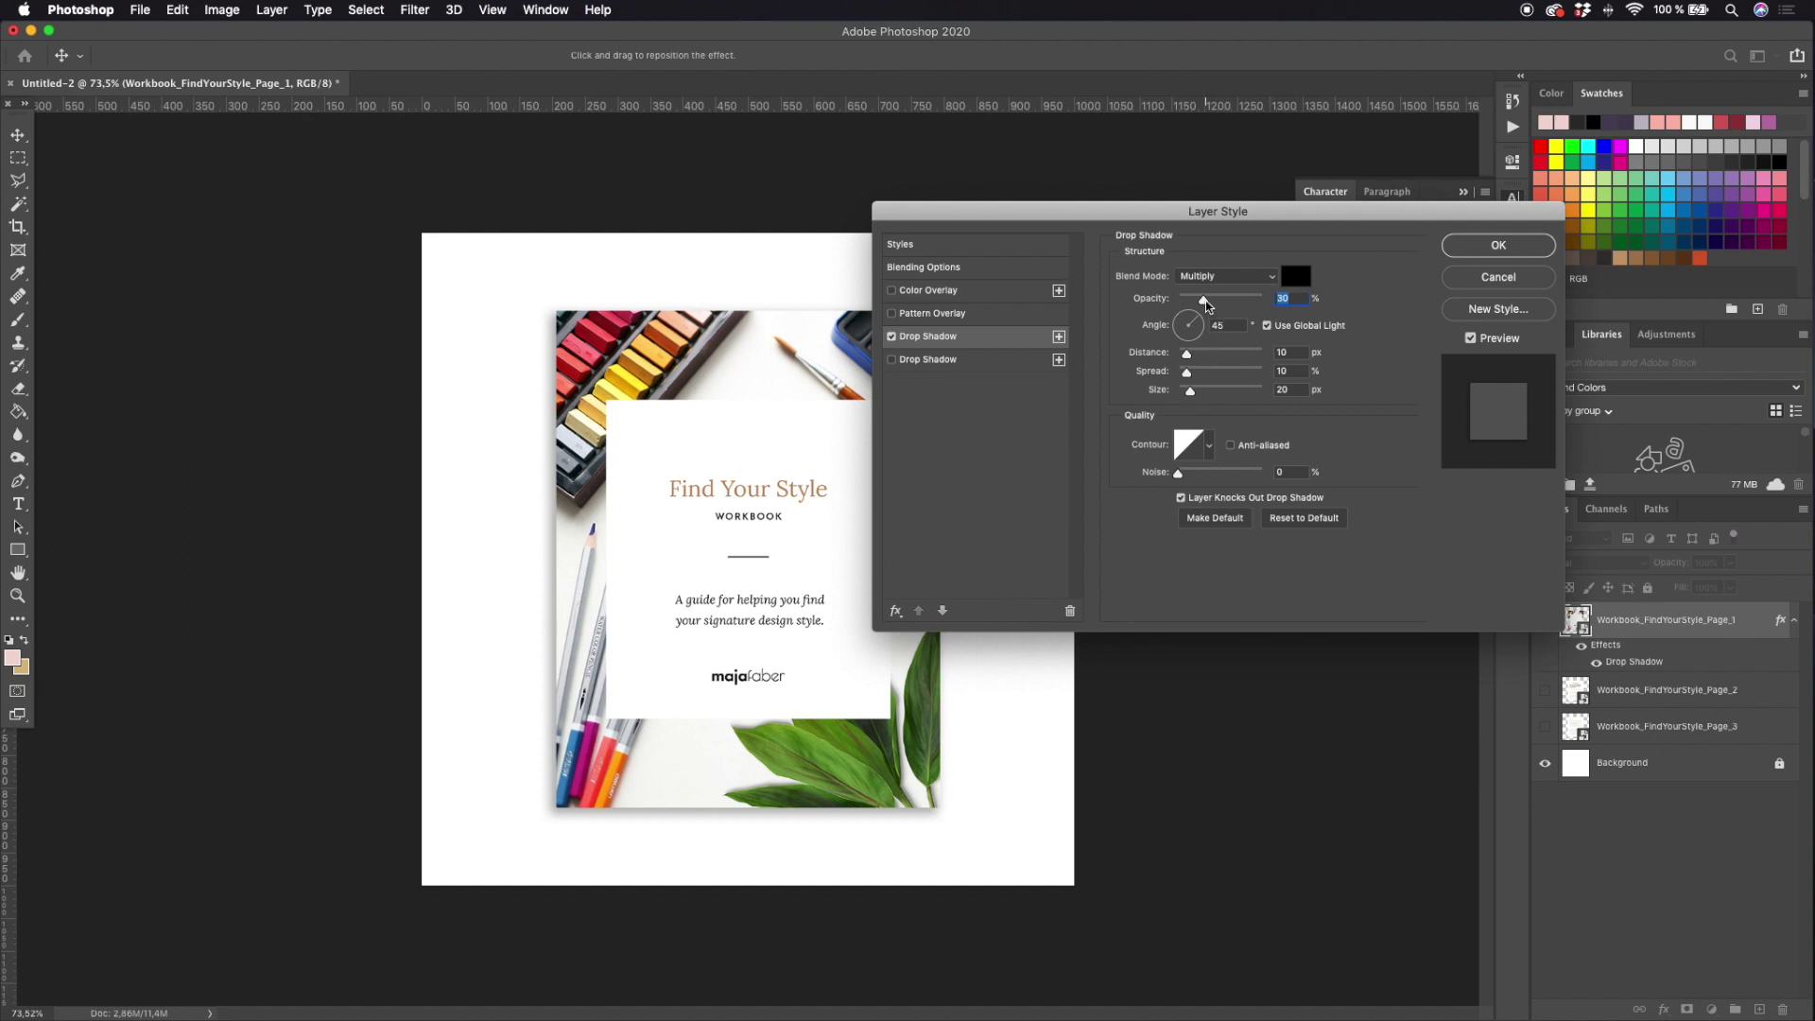
Set the shadow to 30% opacity, 45° angle, 10 px distance, 10% spread, black colour
mouse_move(1206, 301)
mouse_down()
mouse_move(1254, 304)
mouse_move(1204, 300)
mouse_up()
mouse_move(1189, 360)
mouse_down()
mouse_move(1227, 359)
mouse_move(1170, 356)
mouse_move(1187, 357)
mouse_up()
mouse_move(1188, 372)
mouse_down()
mouse_move(1214, 374)
mouse_move(1186, 369)
mouse_move(1214, 394)
mouse_move(1189, 396)
mouse_up()
click(1295, 352)
drag(1199, 330, 1196, 319)
mouse_move(1186, 322)
mouse_down()
mouse_move(1253, 302)
mouse_move(1205, 299)
mouse_up()
click(1296, 276)
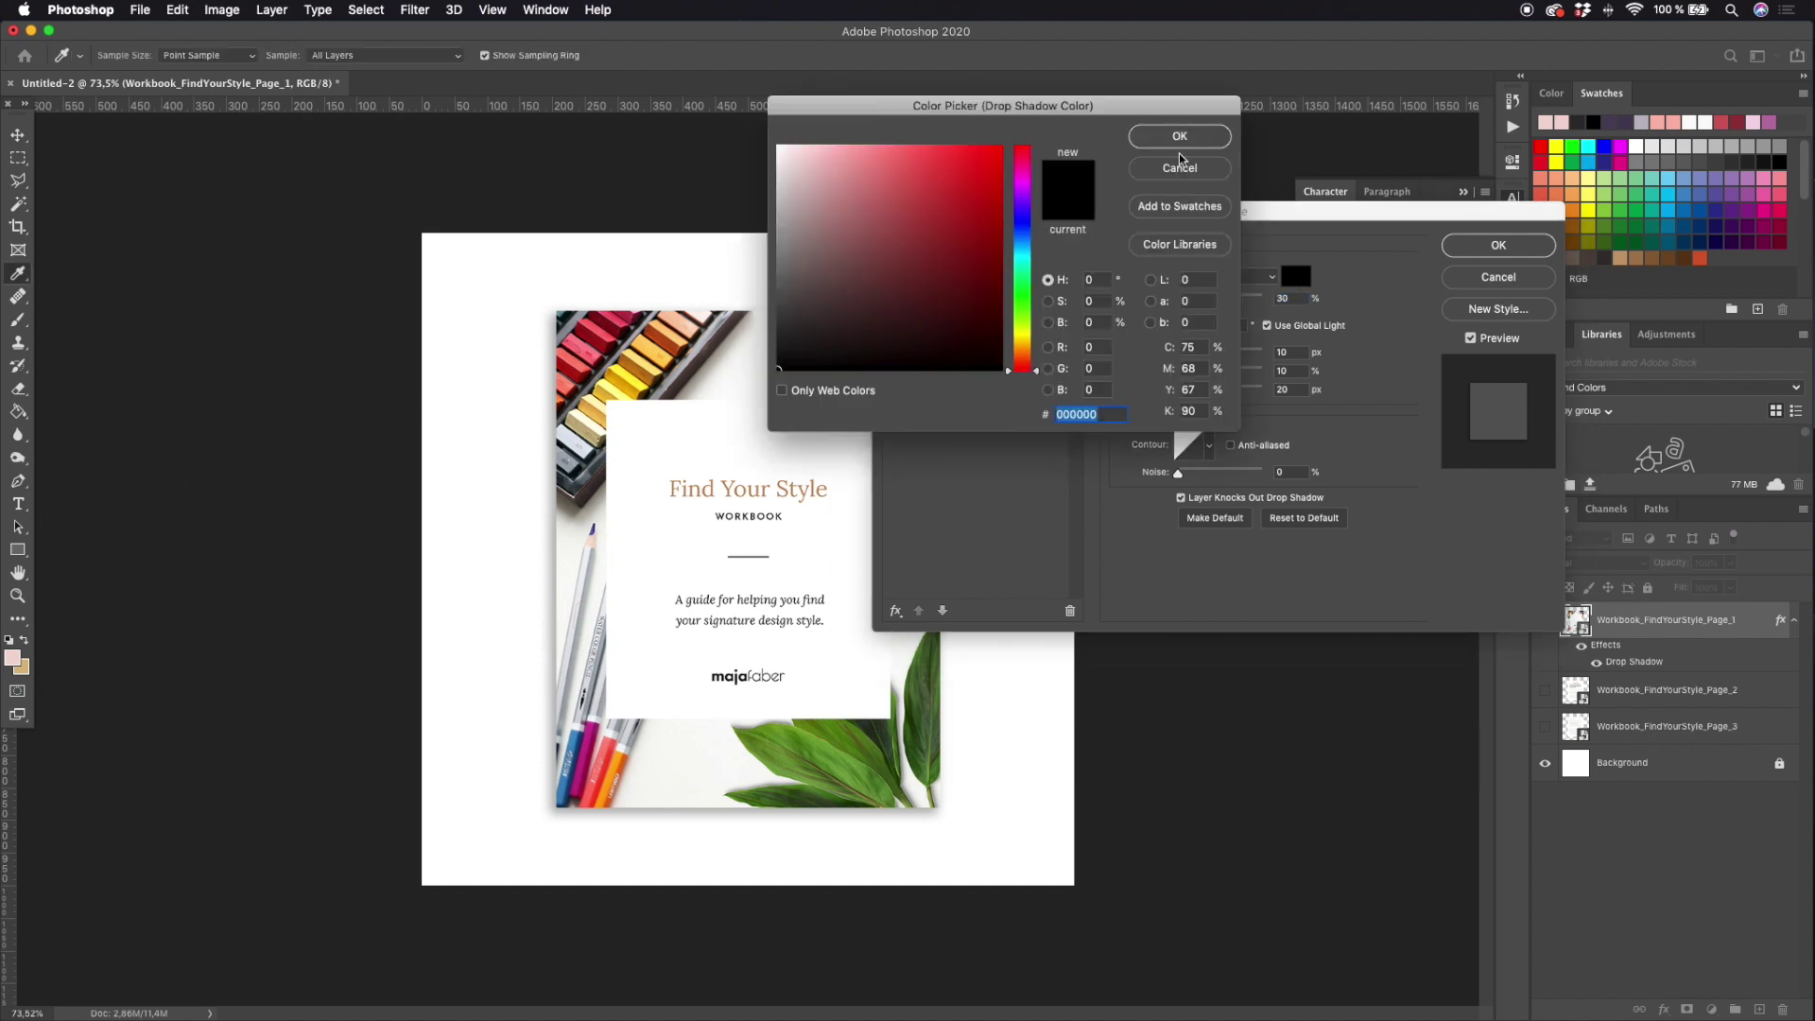
key(Return)
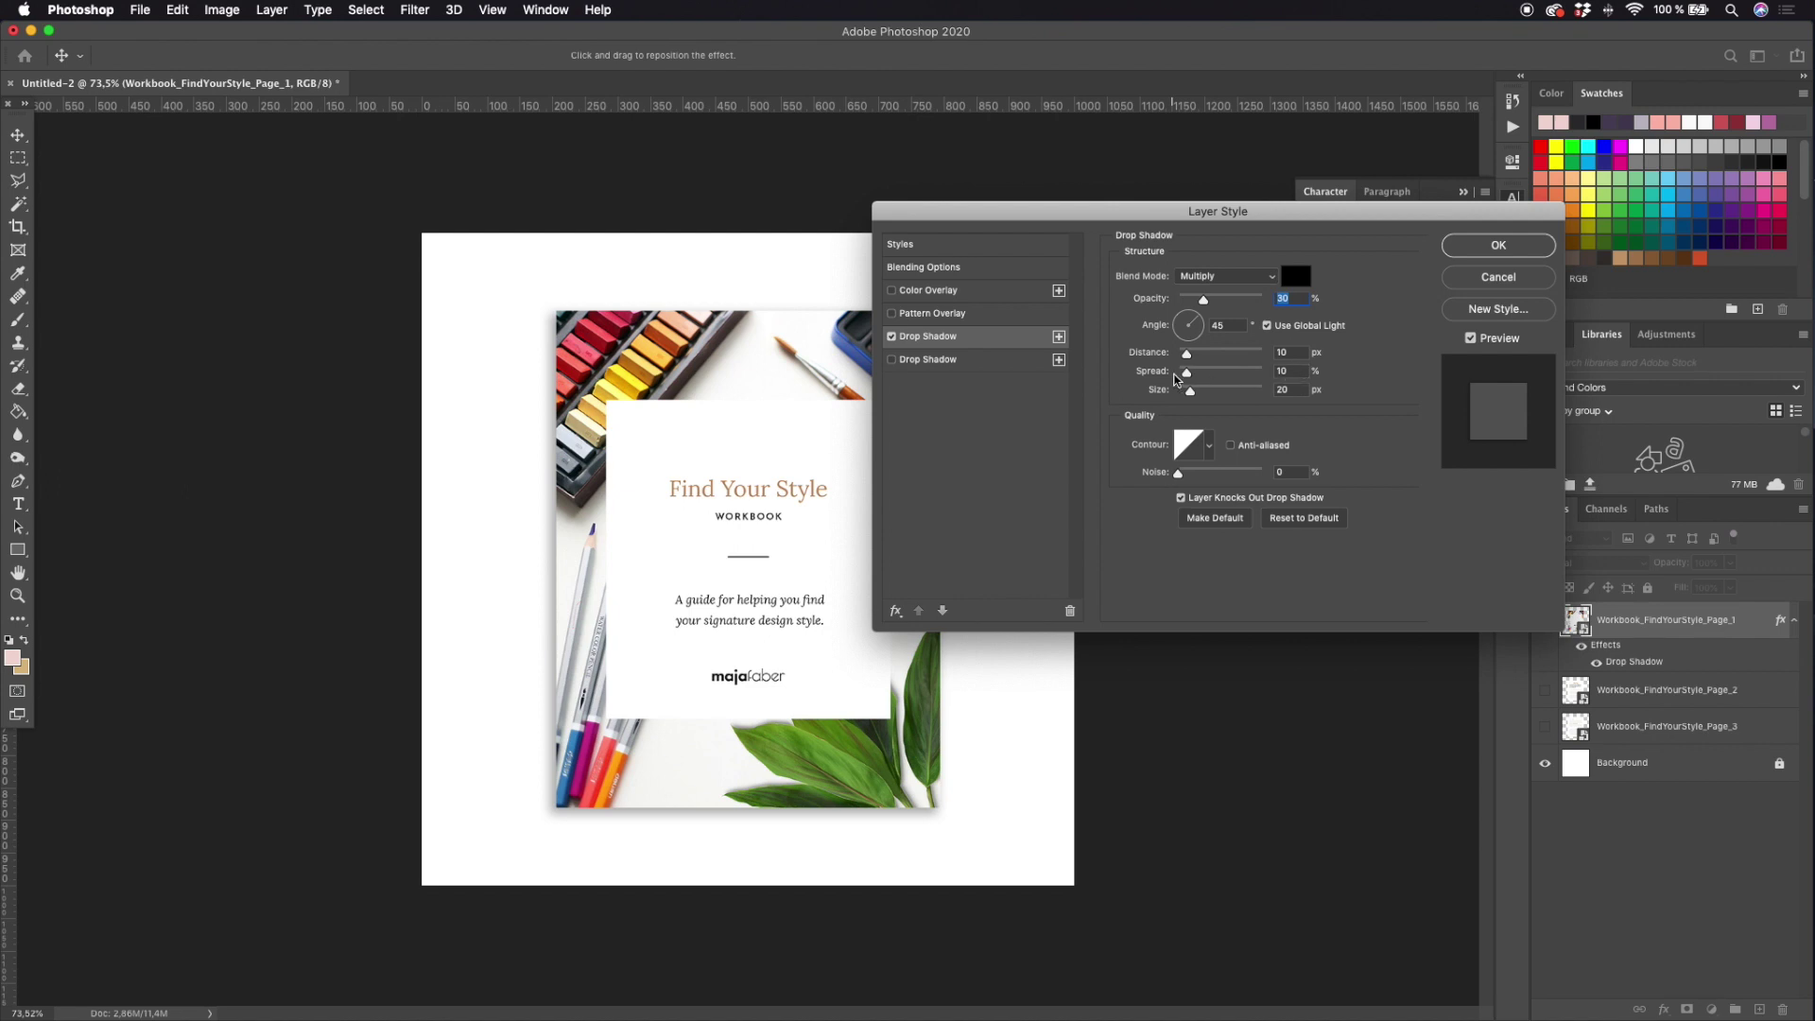
Apply the cover's drop shadow, then show and select the Page_2 layer
click(1495, 244)
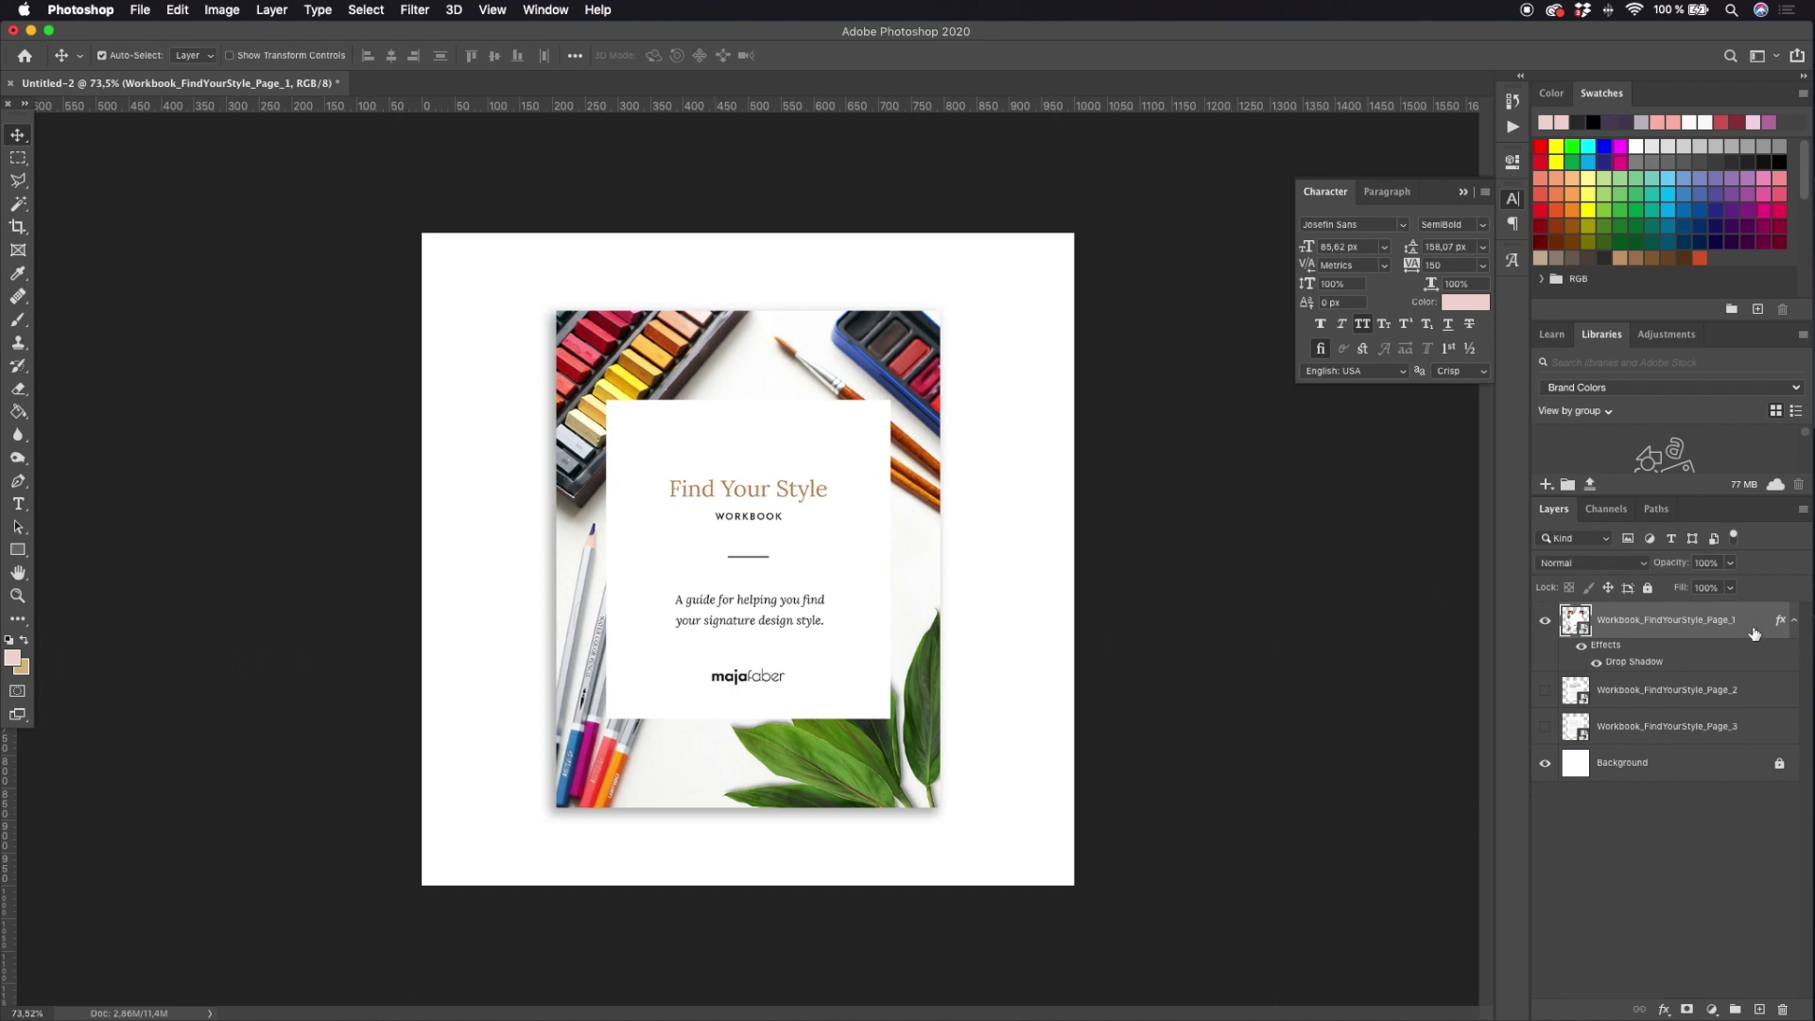
click(1545, 691)
click(1693, 696)
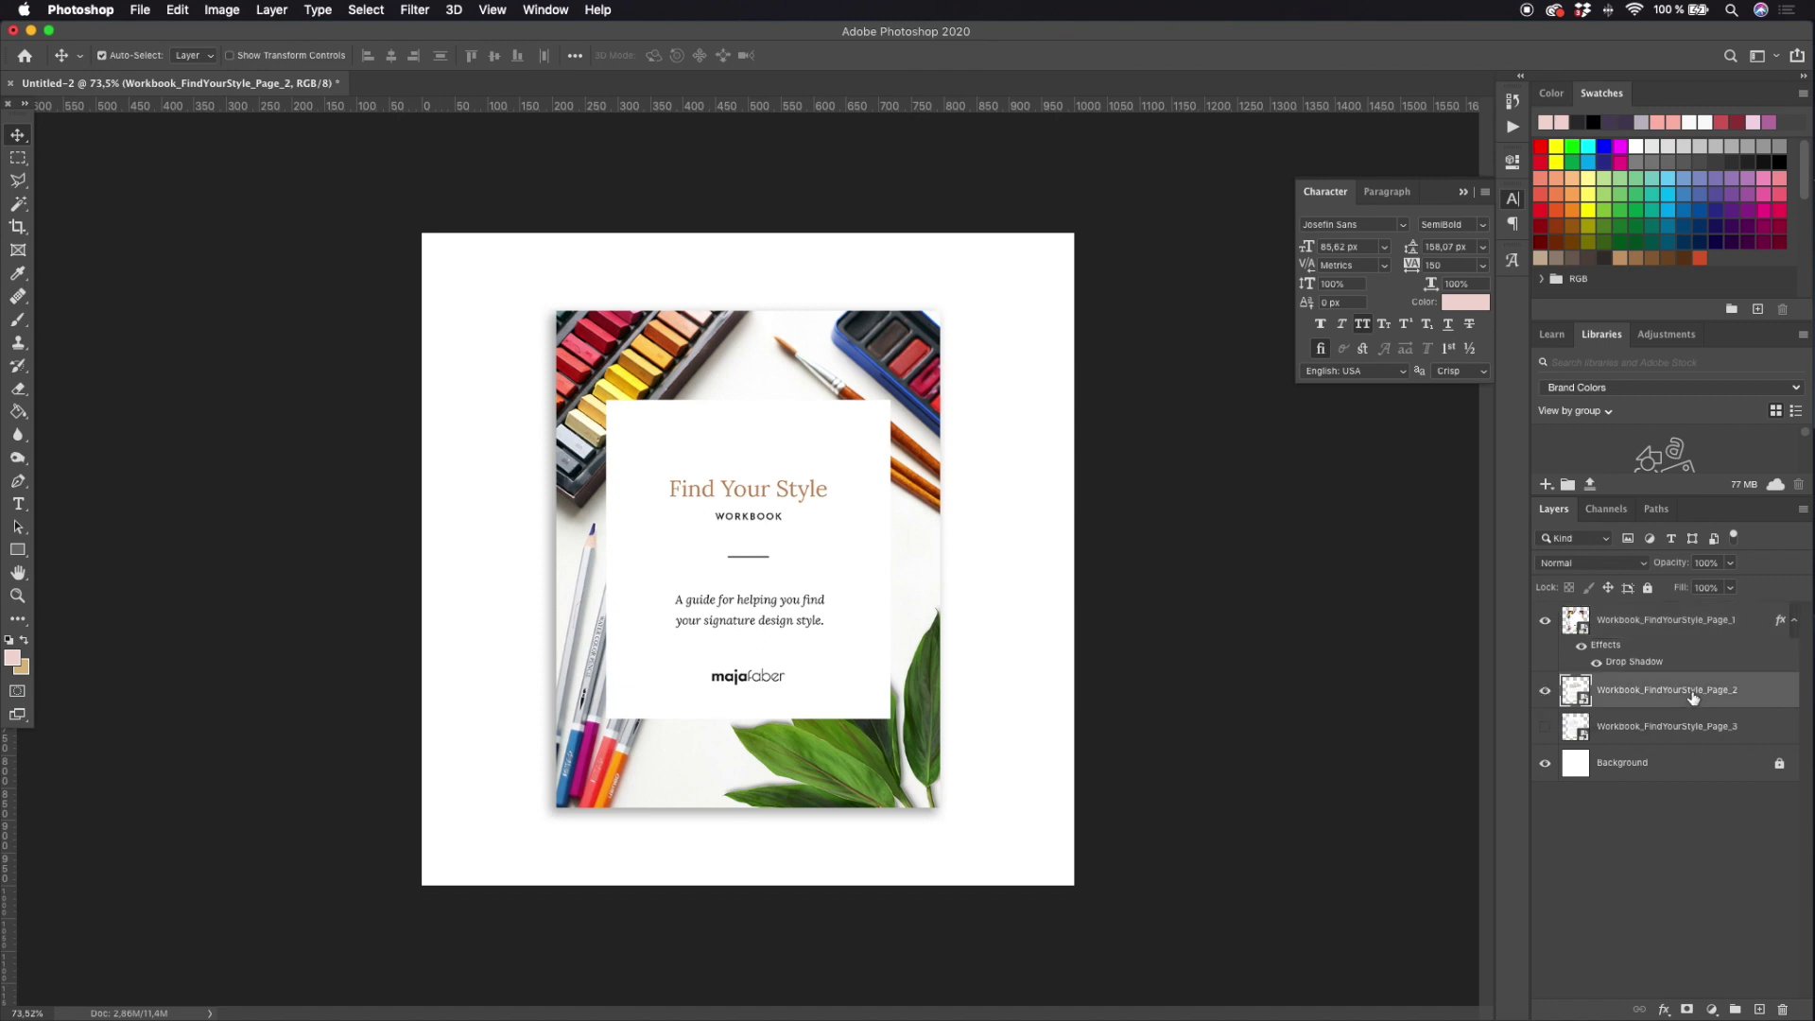
Add a matching default drop shadow to the Page_2 layer
click(1665, 1011)
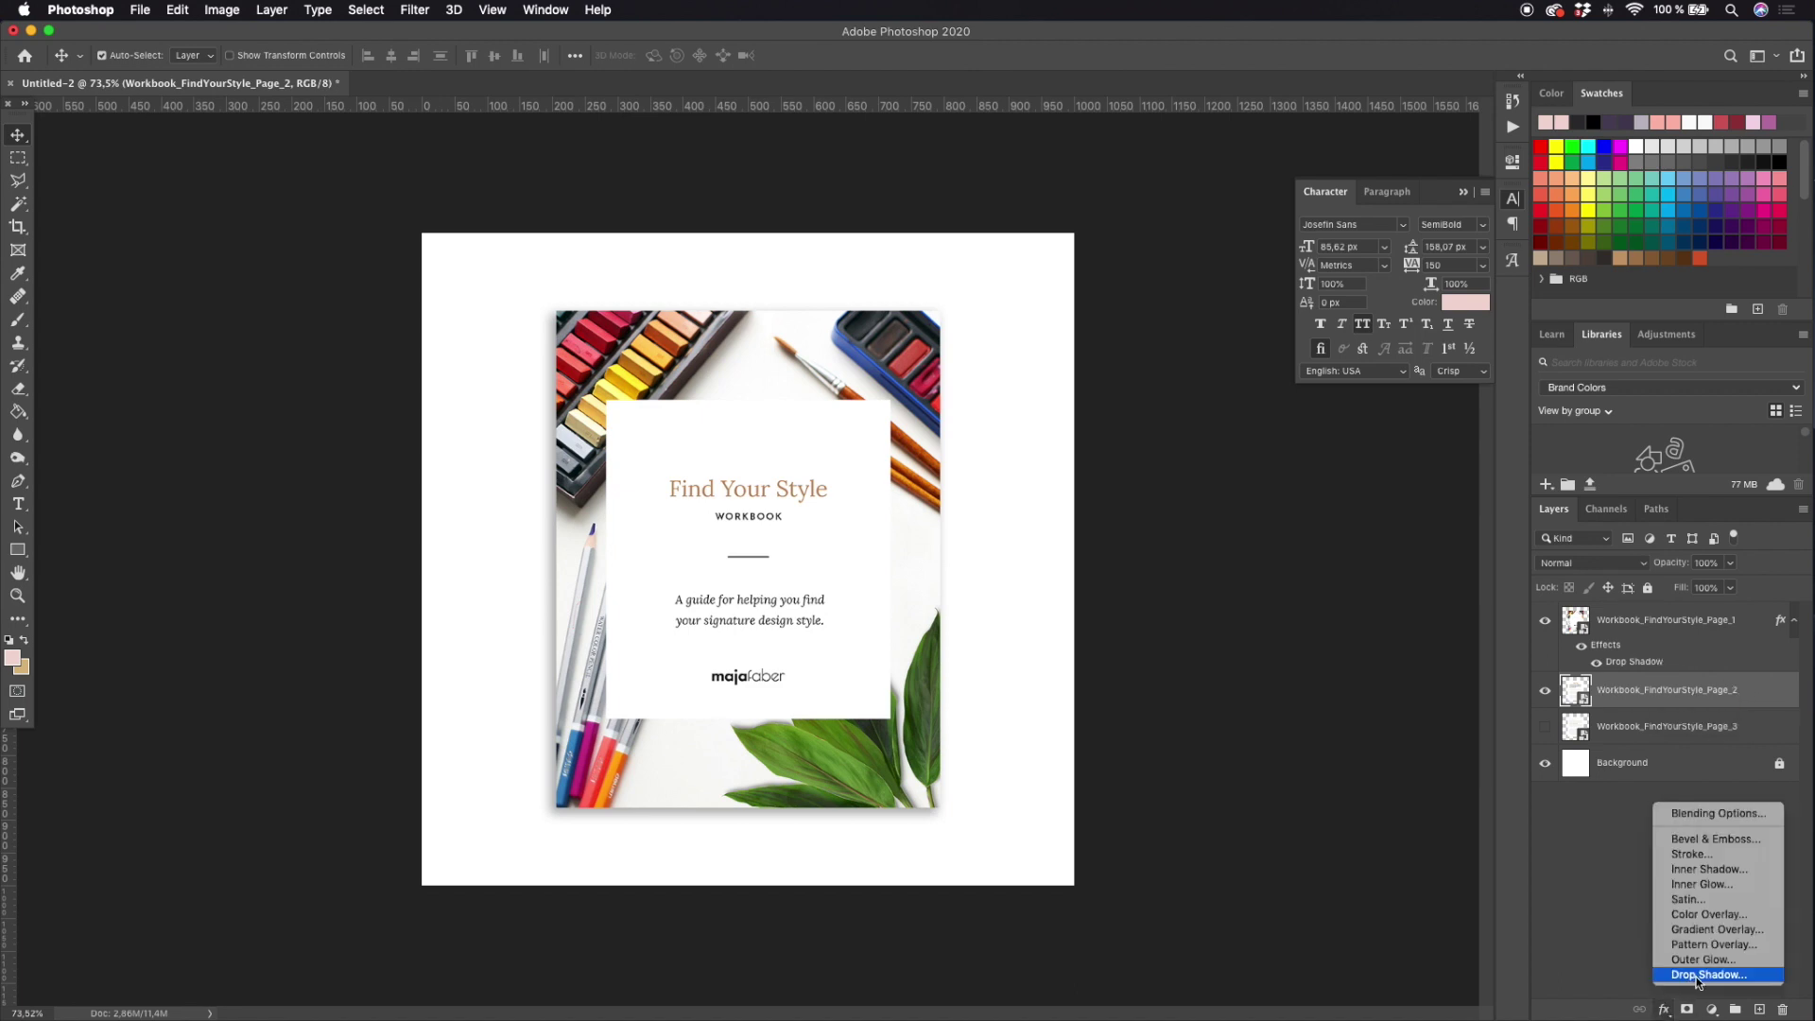
click(1697, 975)
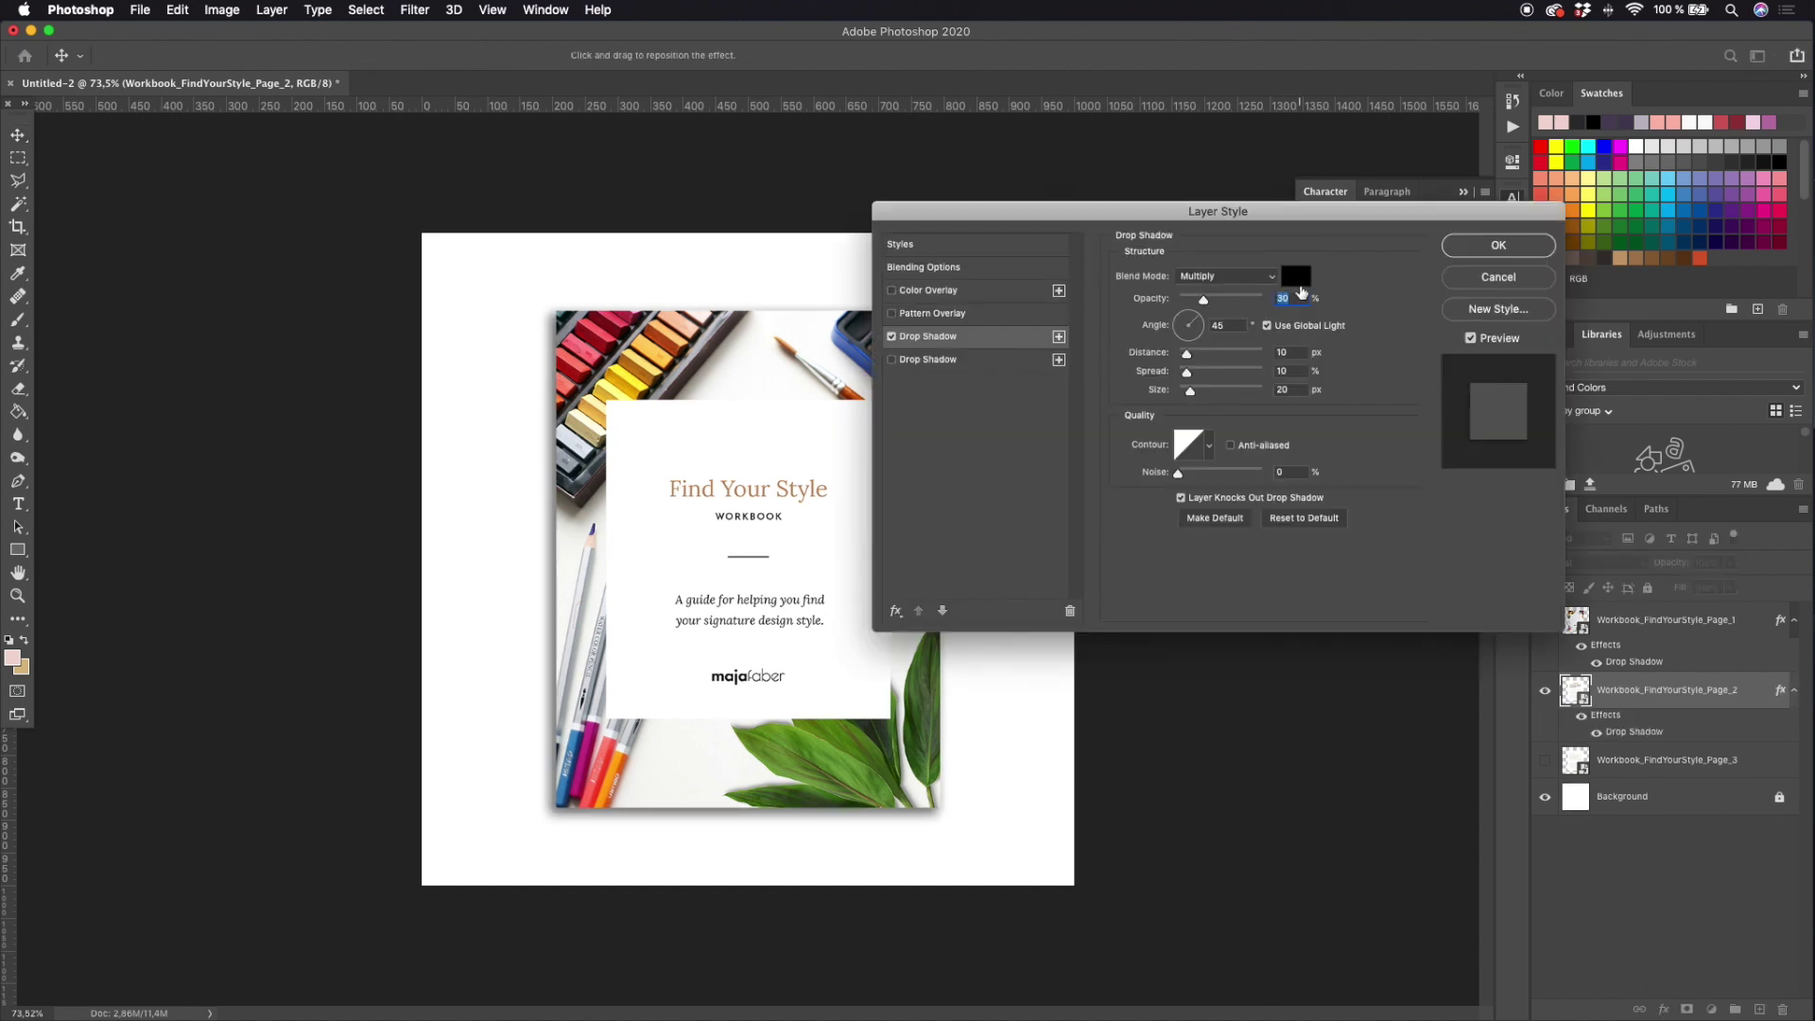
click(1498, 245)
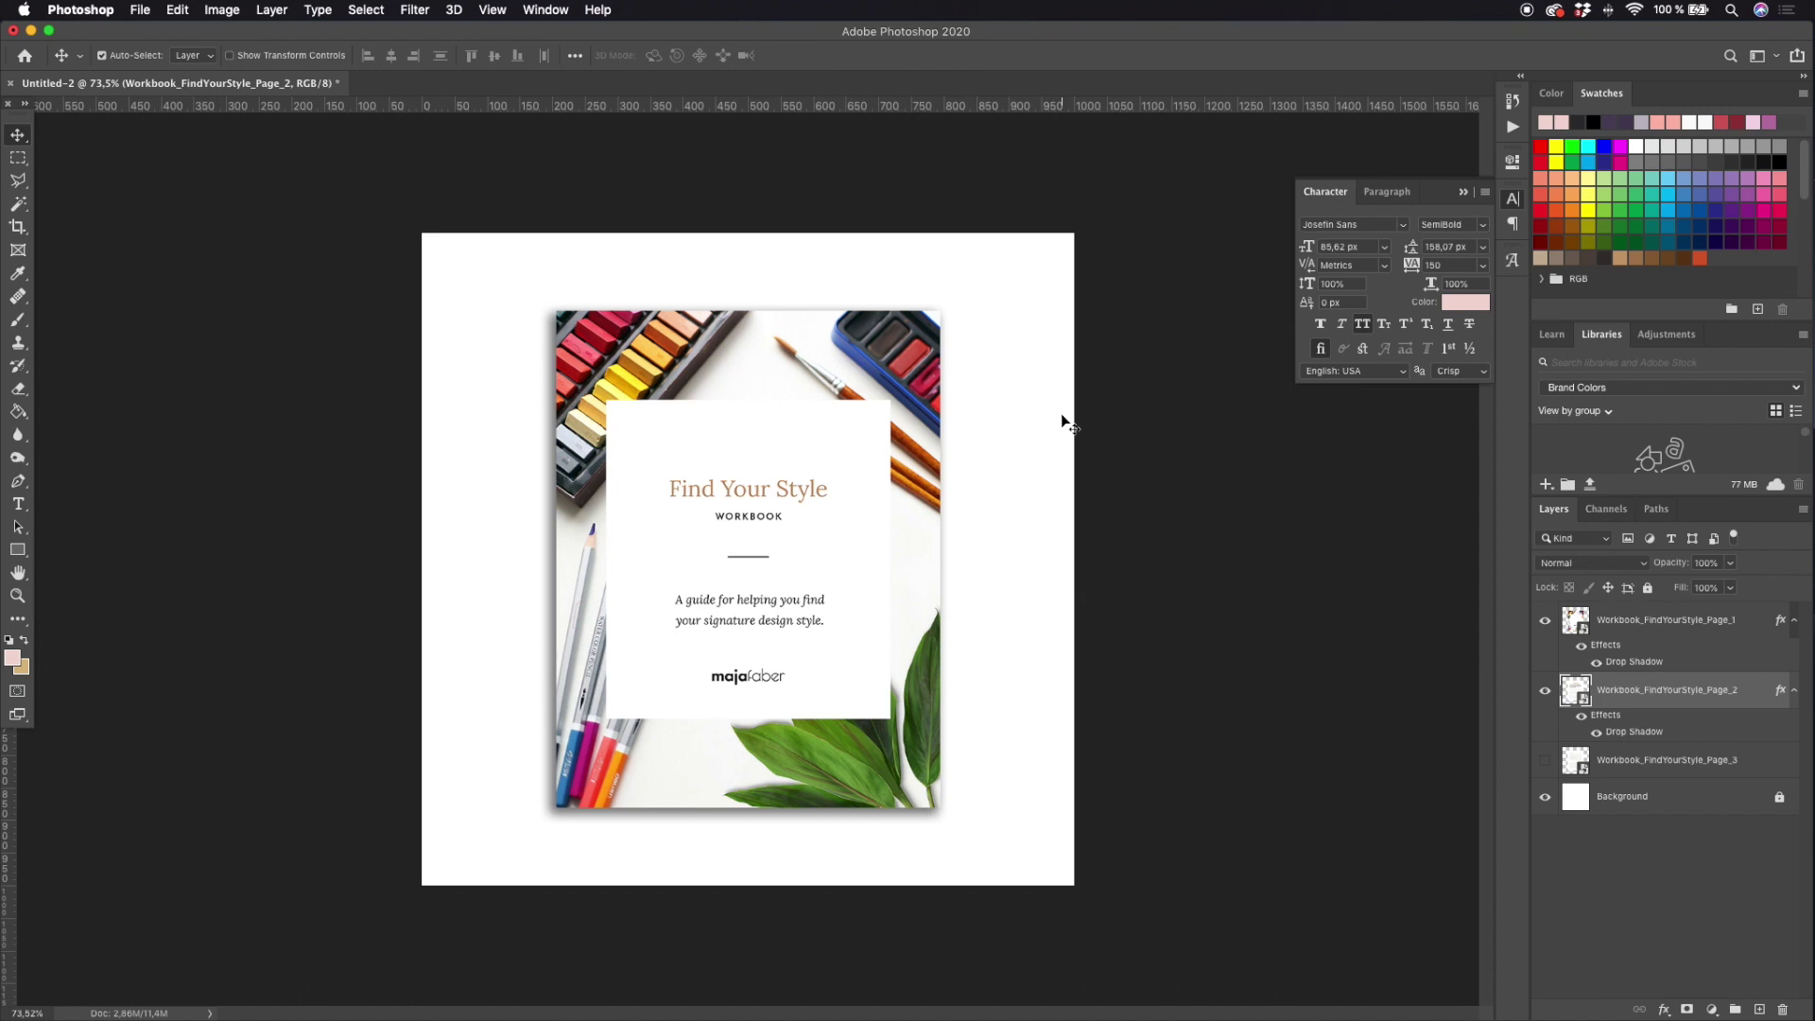
Shift the second page down and to the right behind the cover
key(ctrl+t)
drag(800, 358, 853, 379)
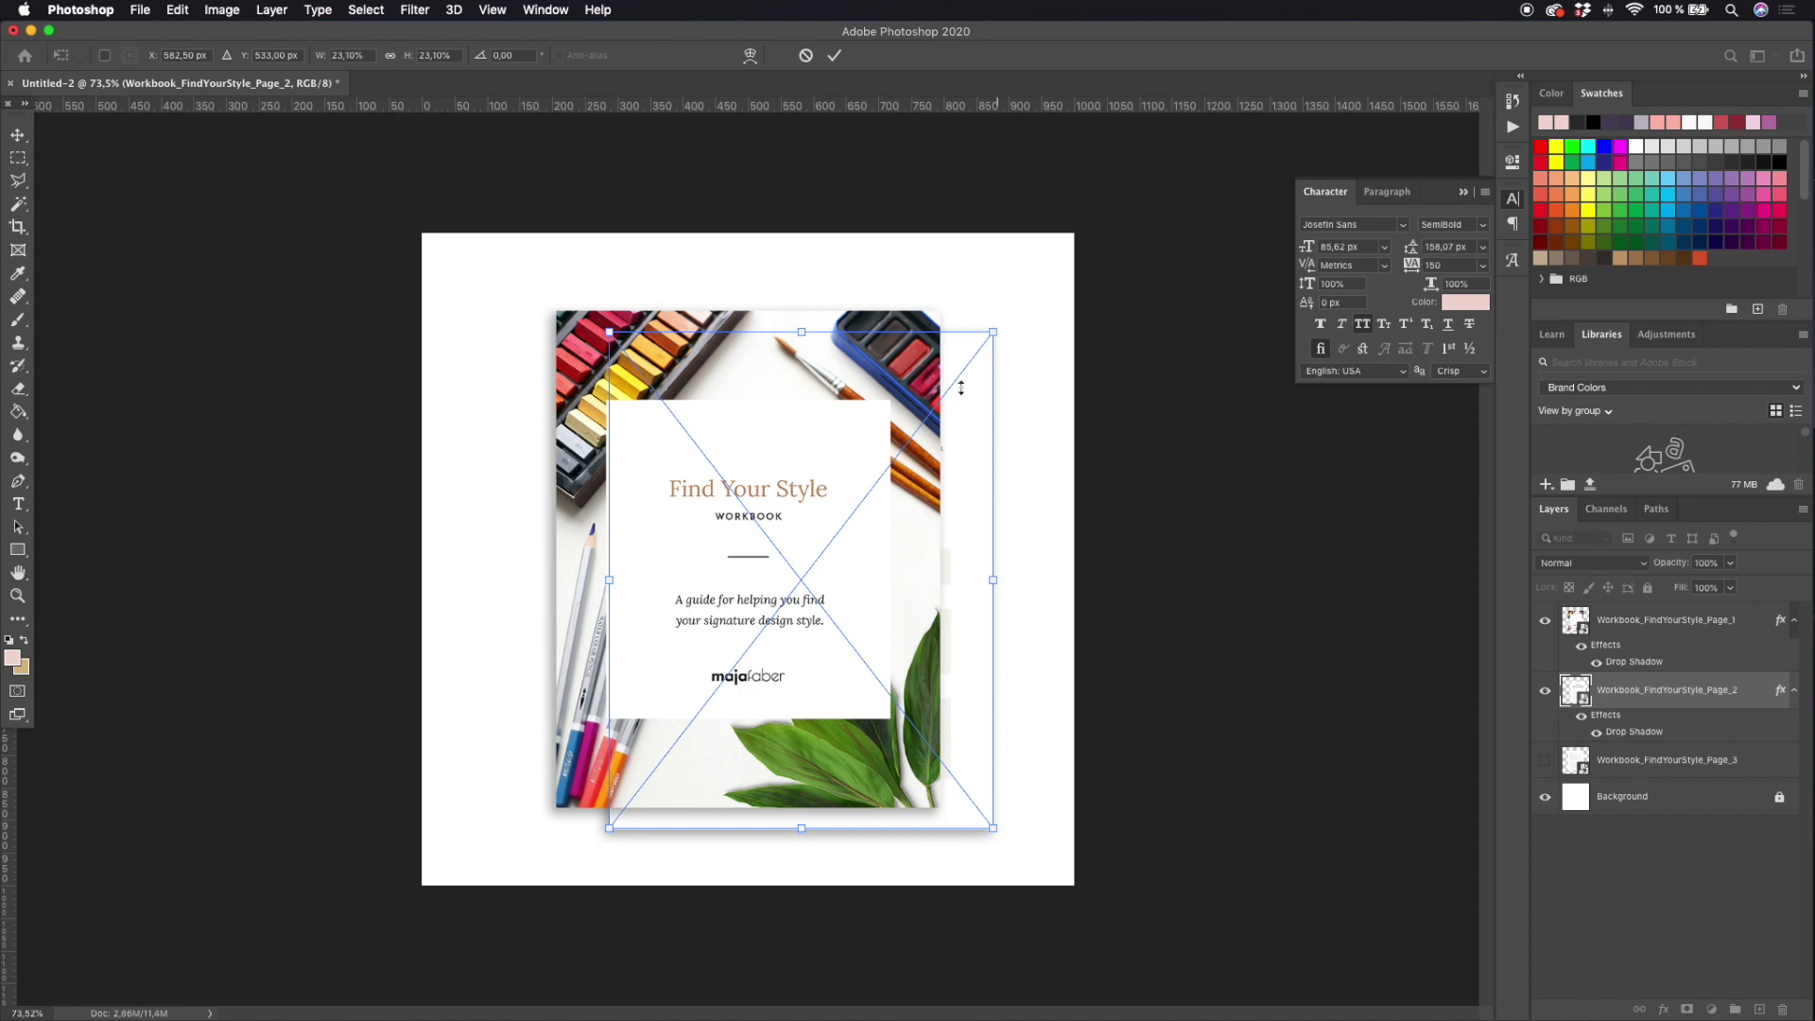
drag(966, 413, 953, 414)
key(Return)
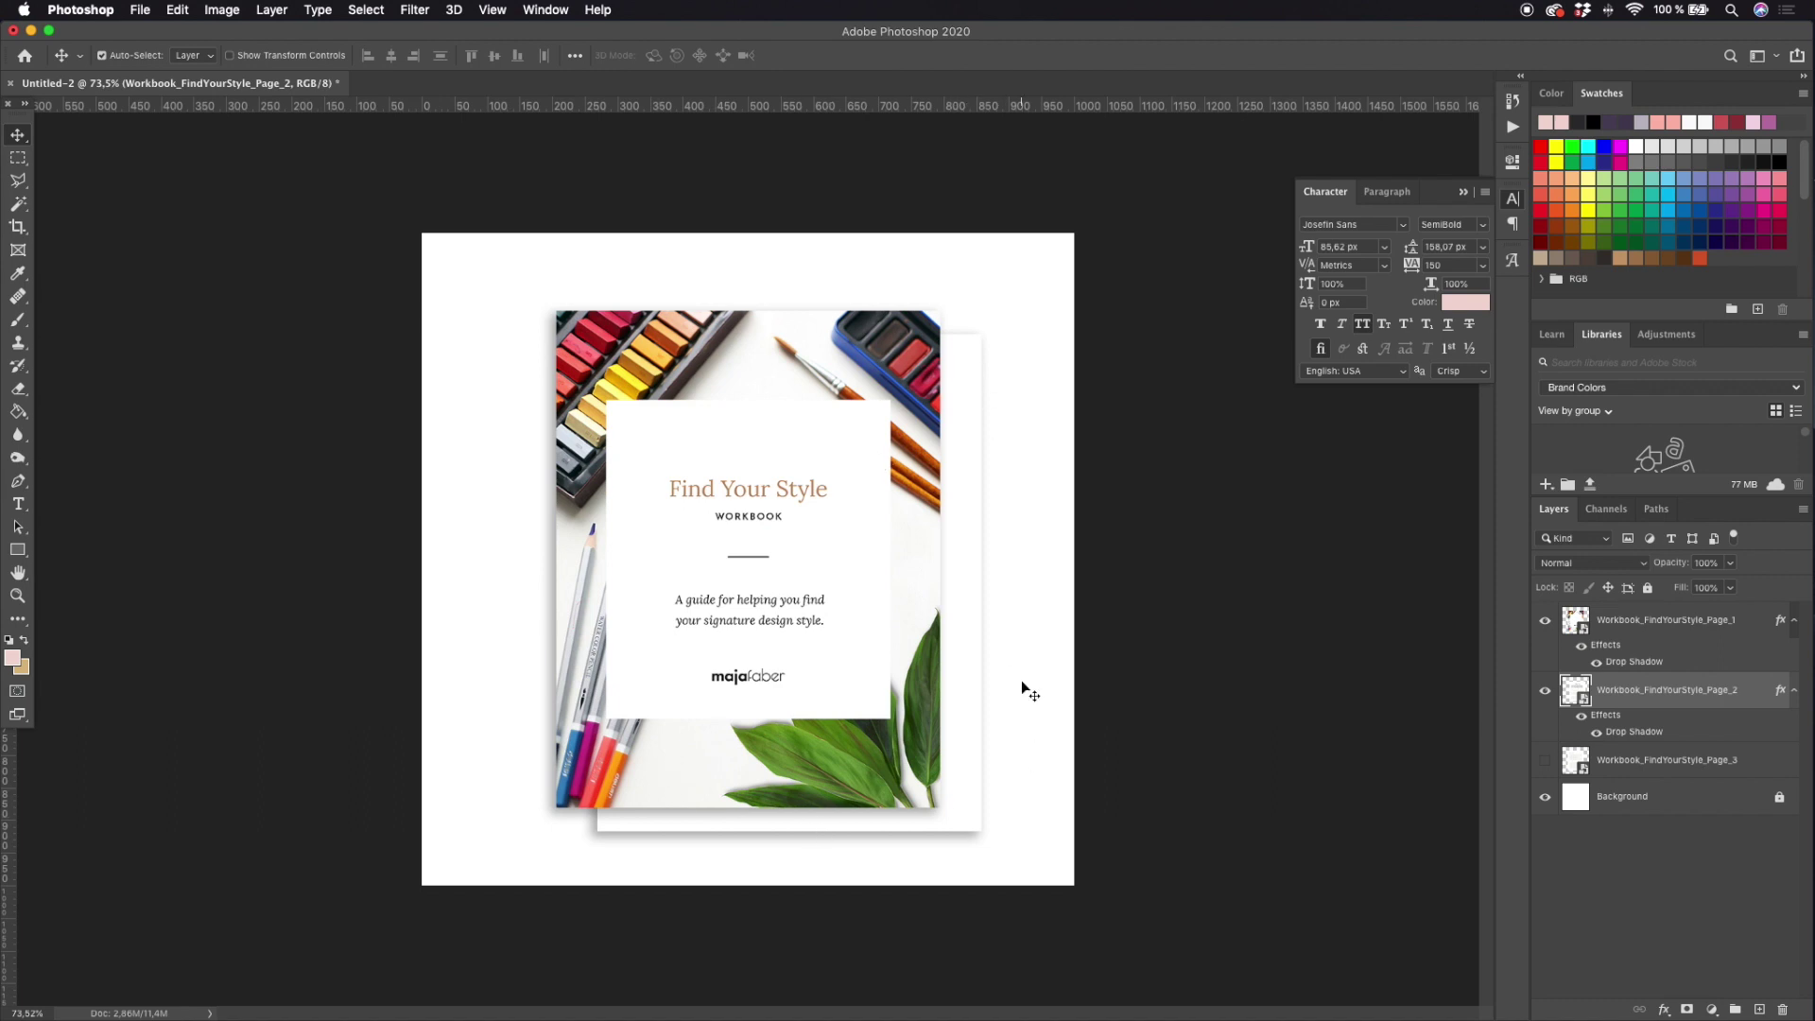
Rotate the cover page about 6.6° counter-clockwise and move it up and left
click(1671, 619)
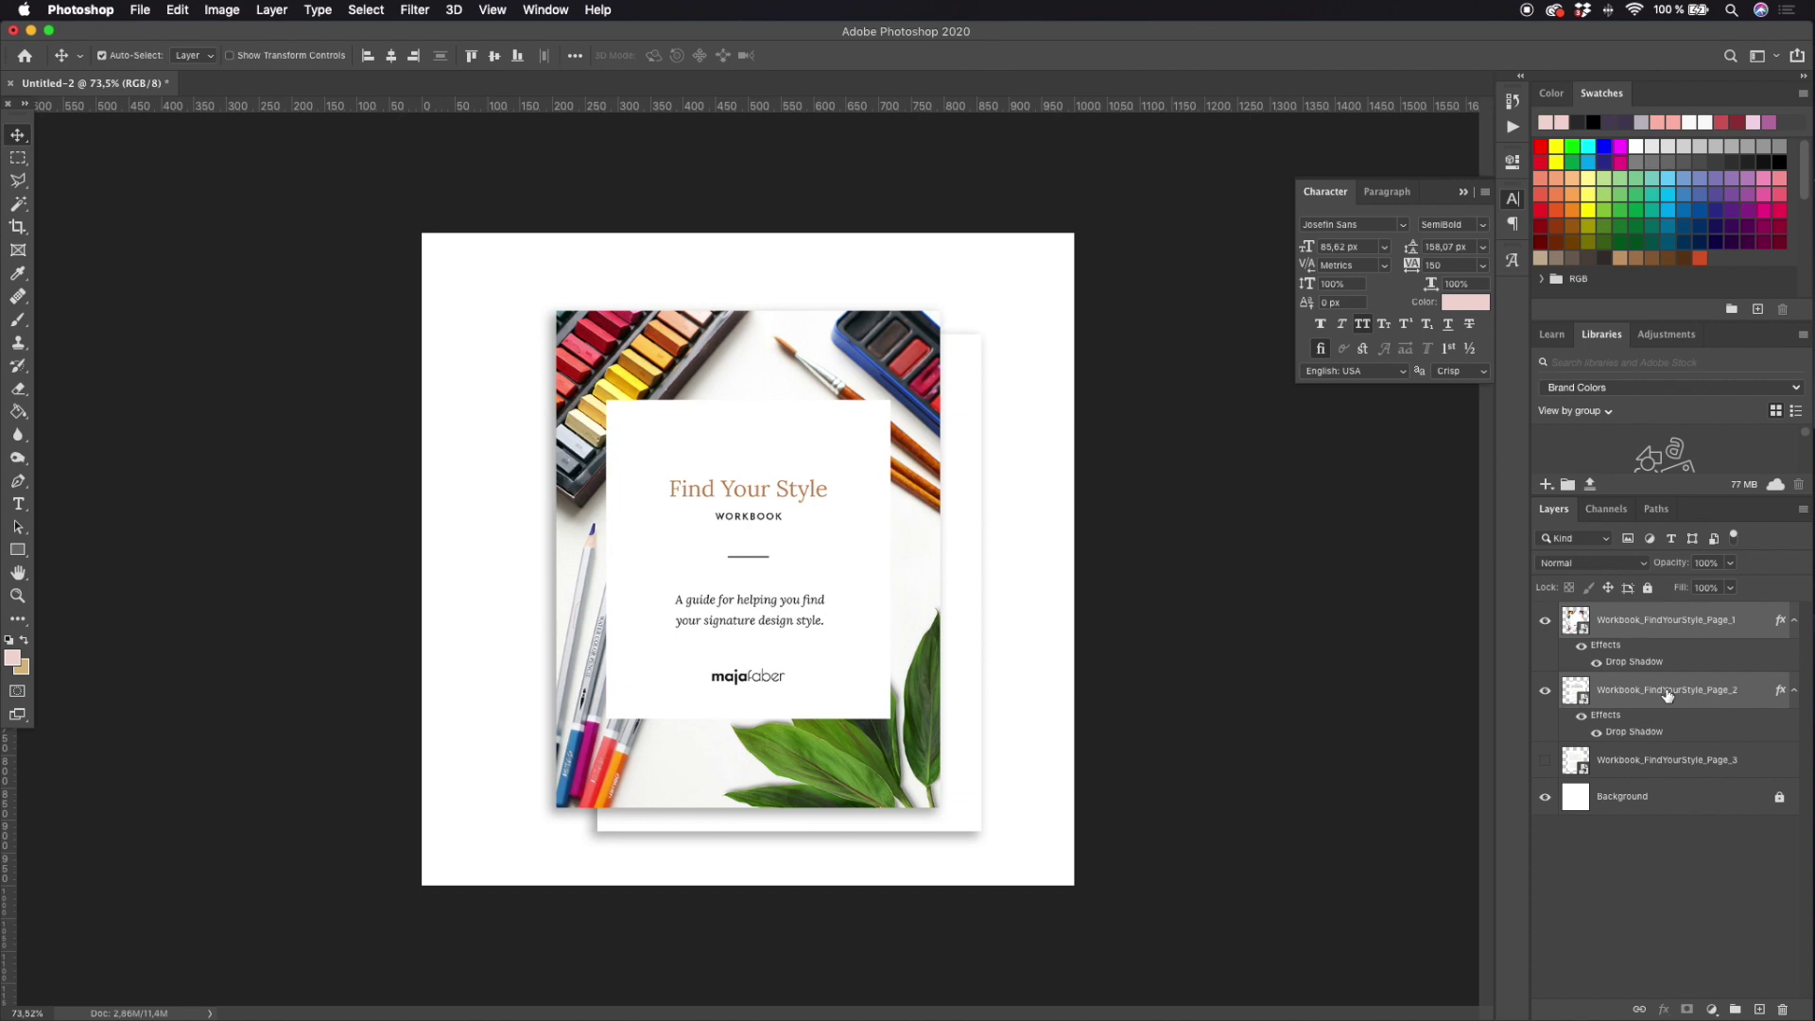
key(super+t)
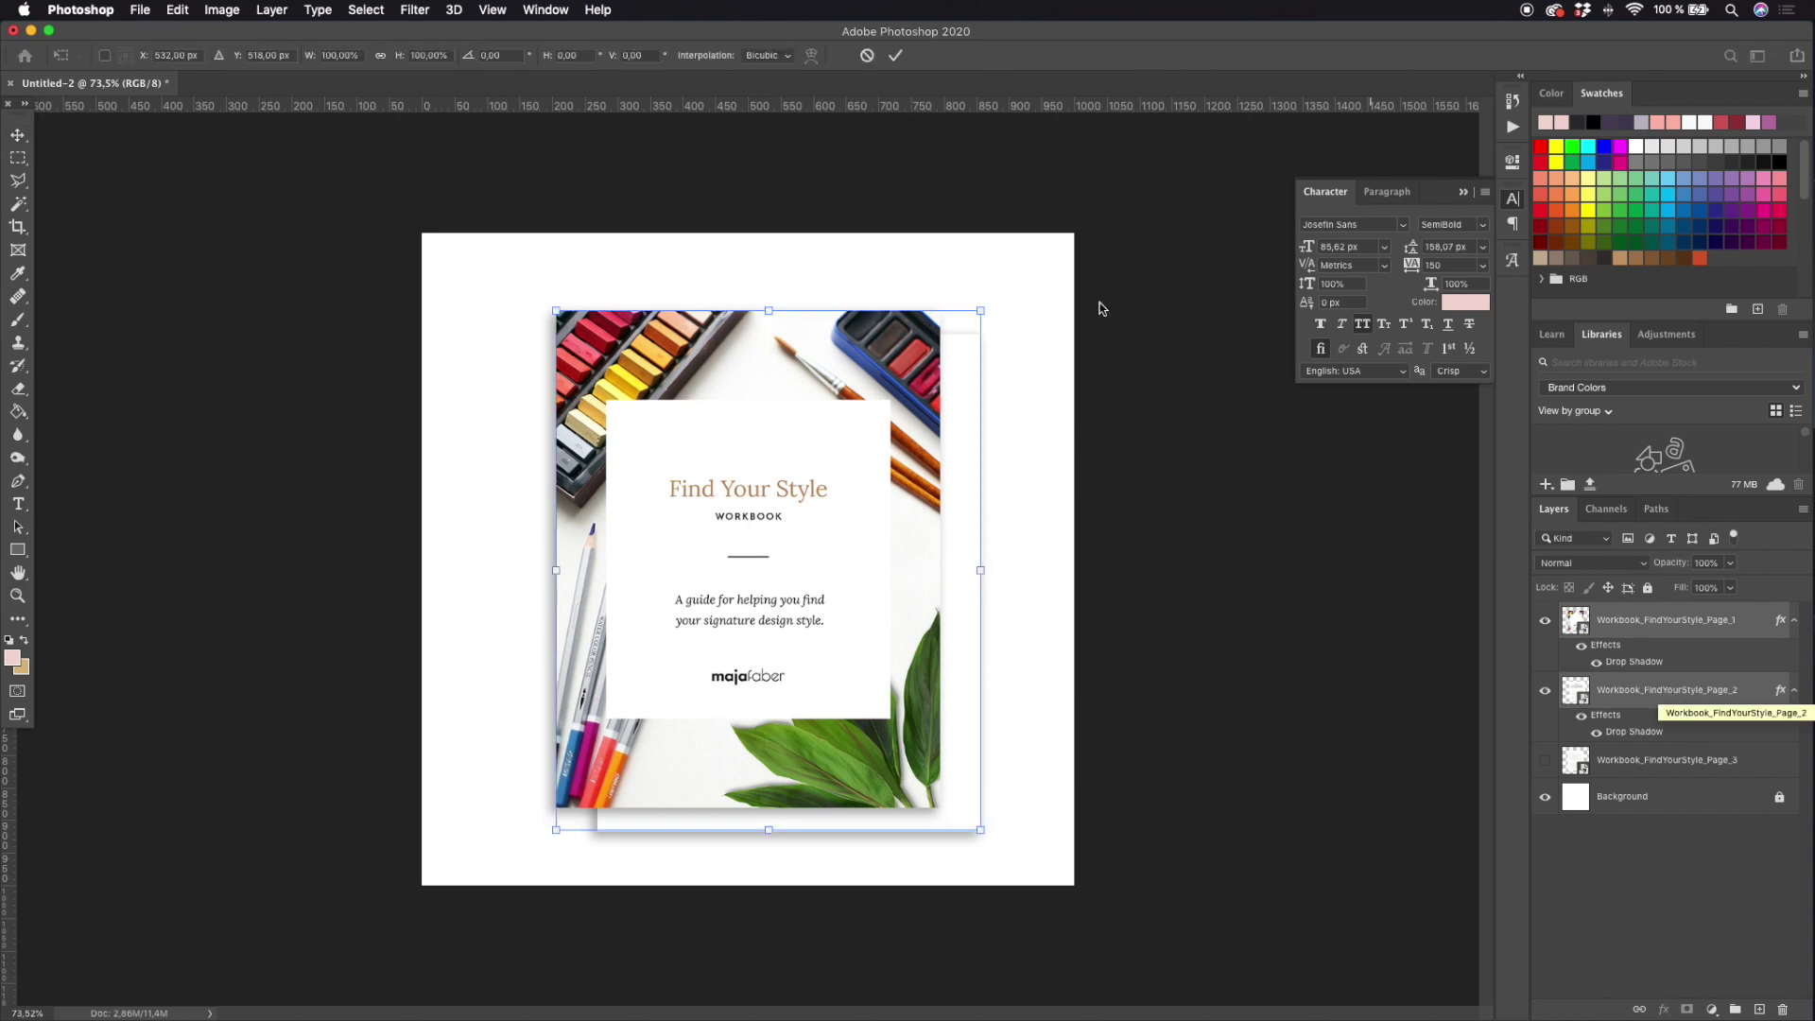
drag(1005, 292, 960, 282)
drag(860, 385, 827, 378)
key(Return)
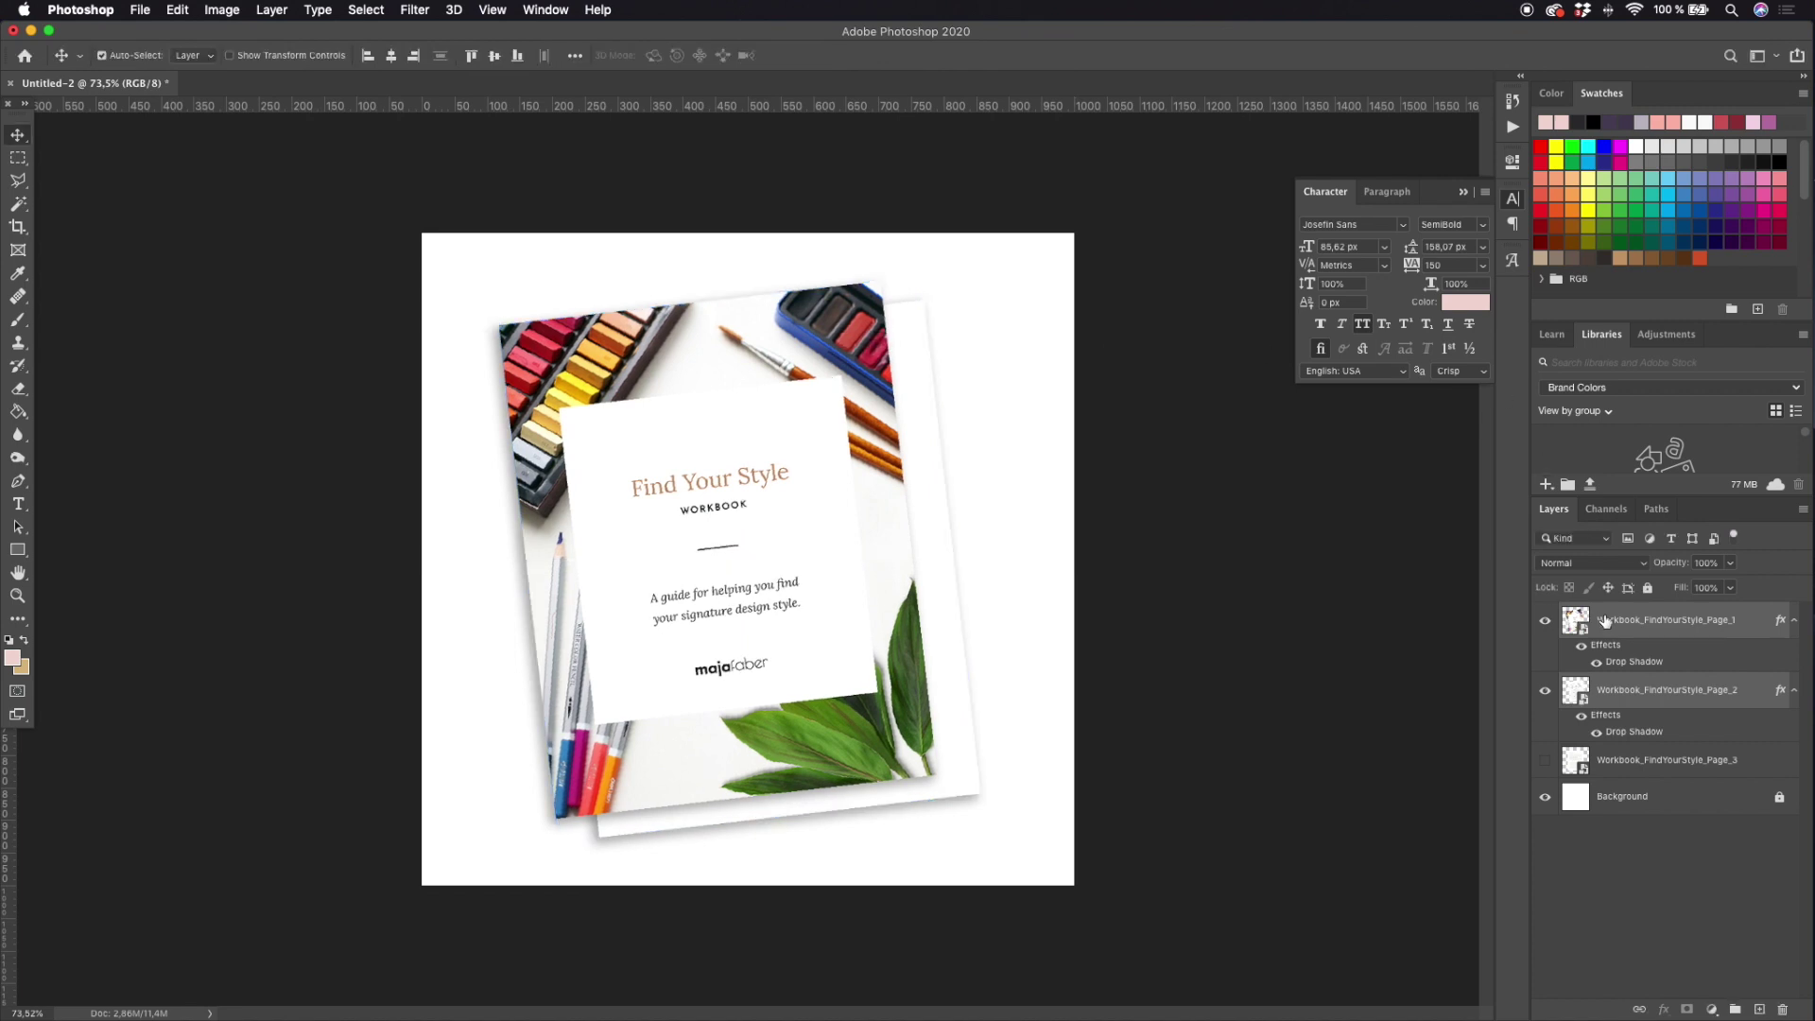
Tilt the second page counter-clockwise to -1.80°
click(1660, 700)
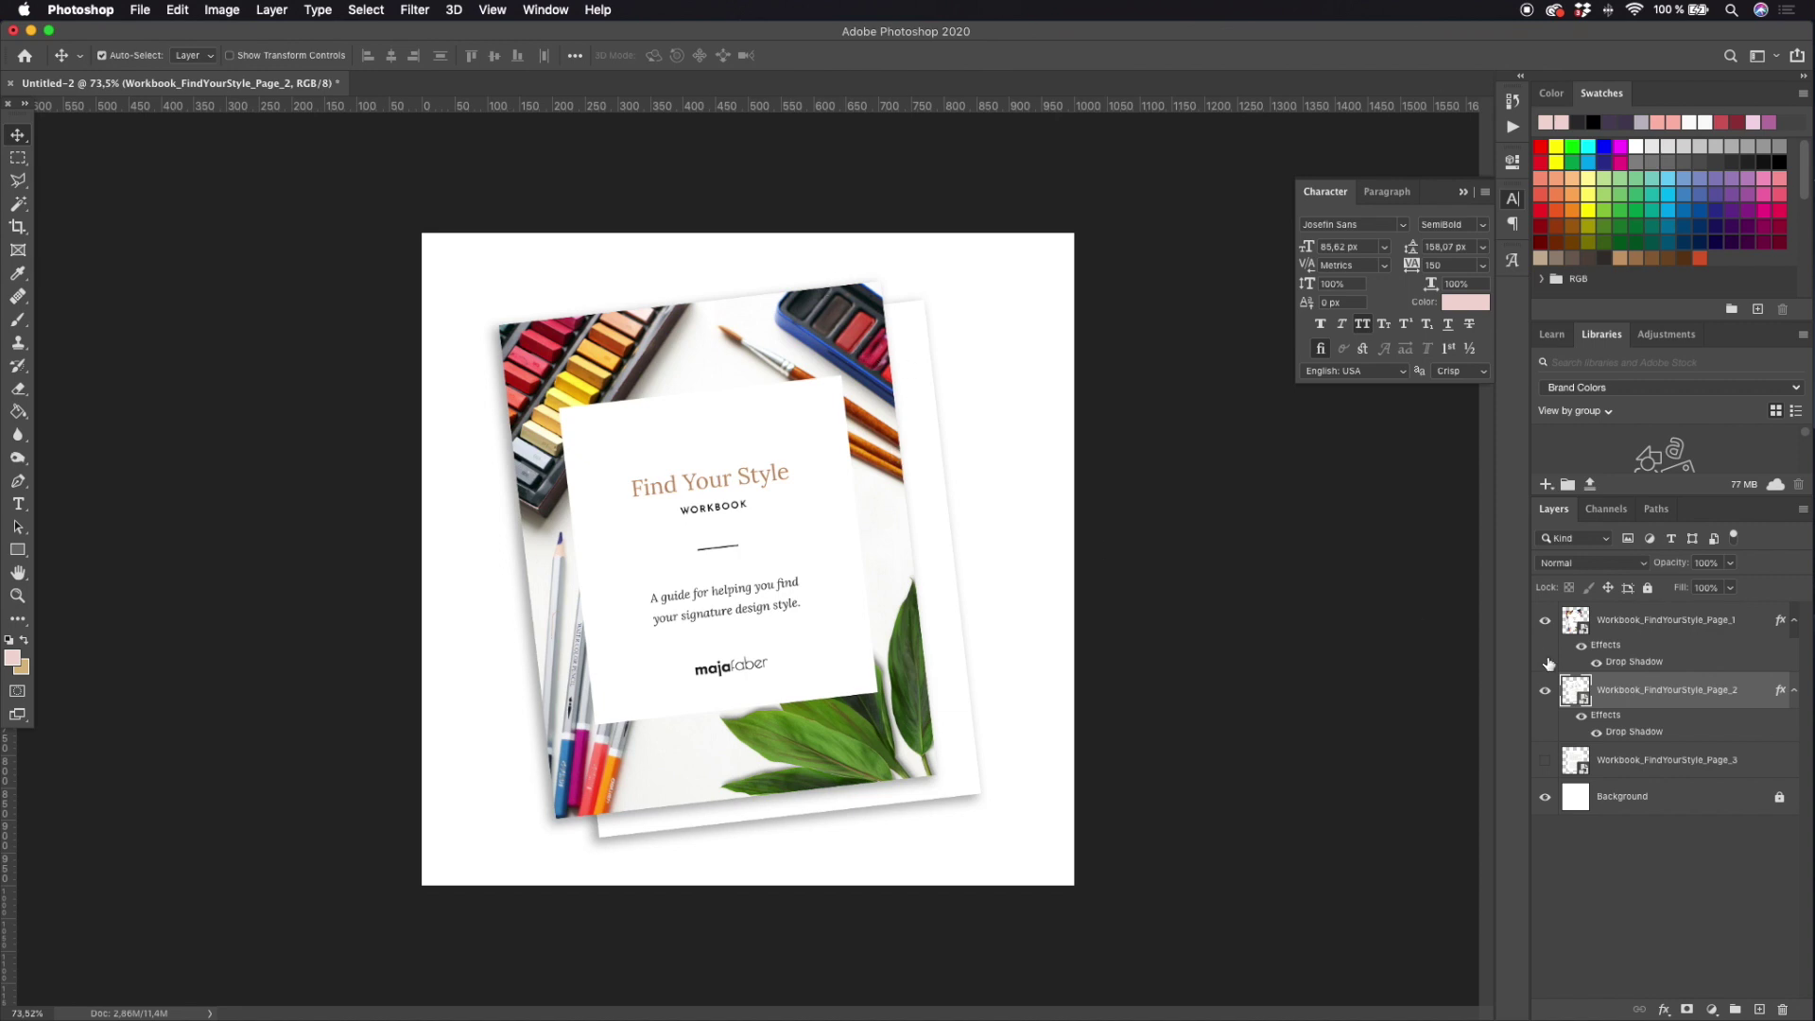
key(ctrl+t)
drag(997, 310, 985, 301)
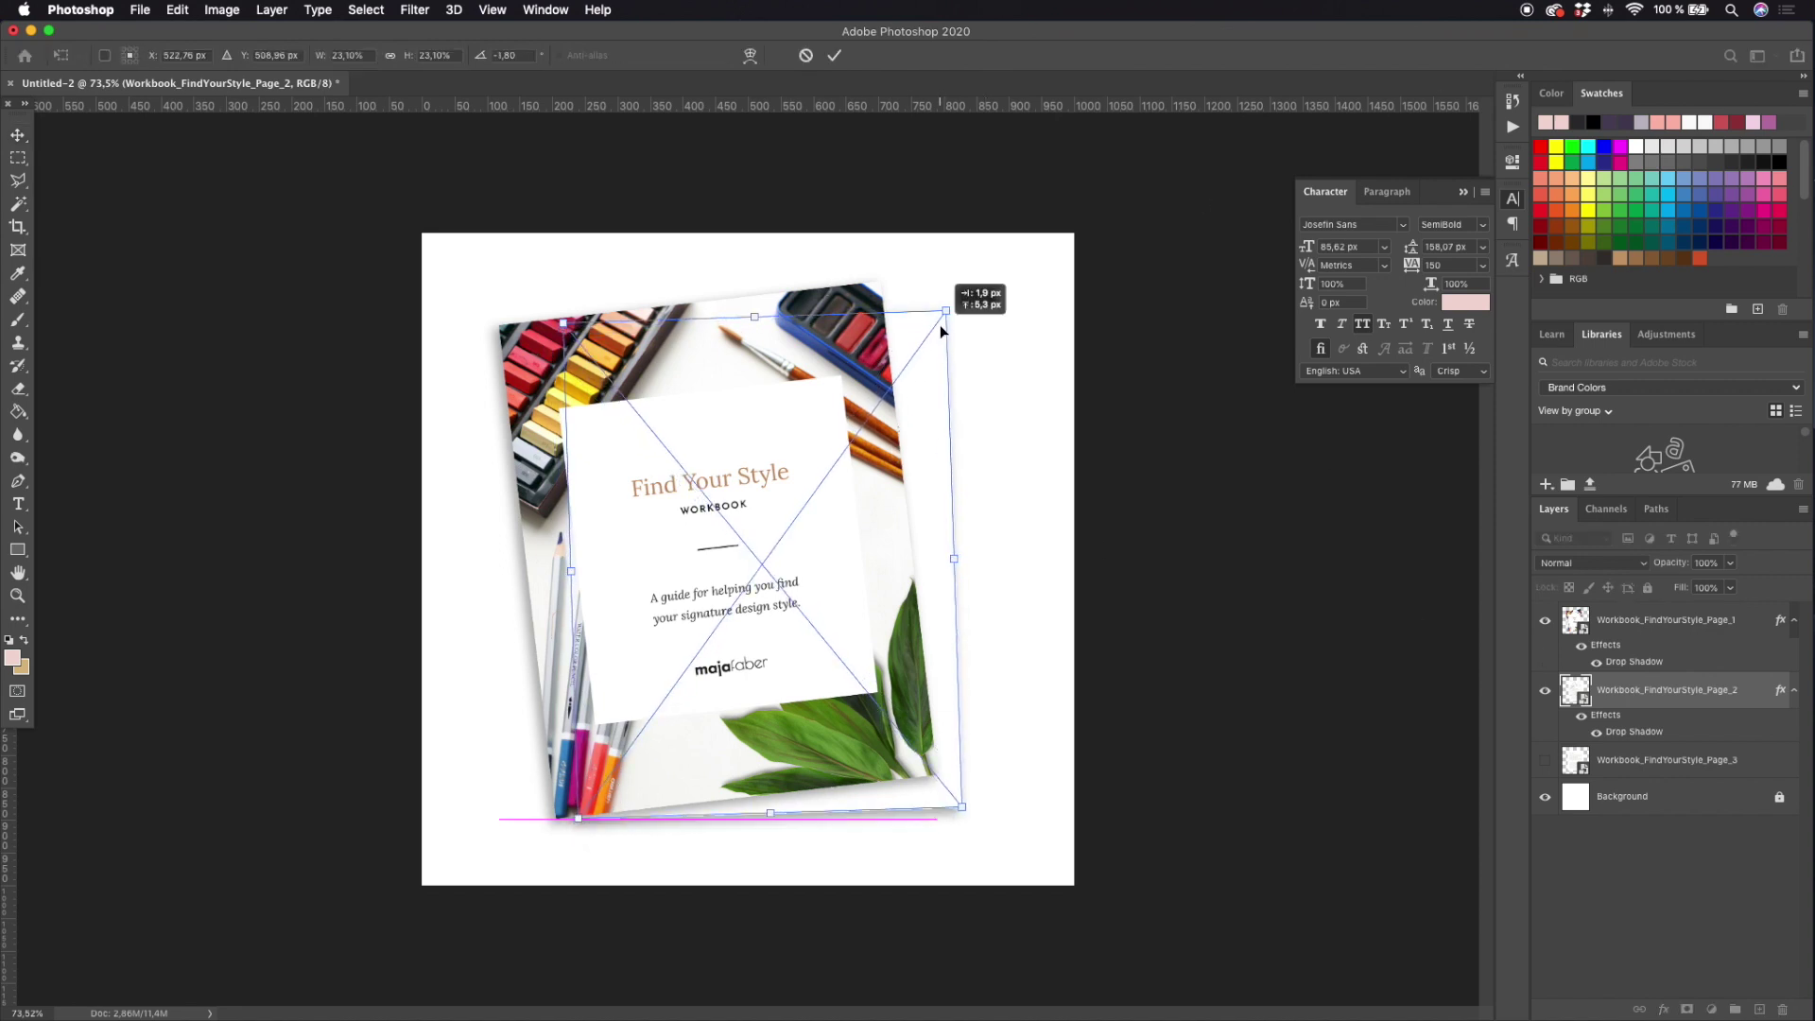
key(Return)
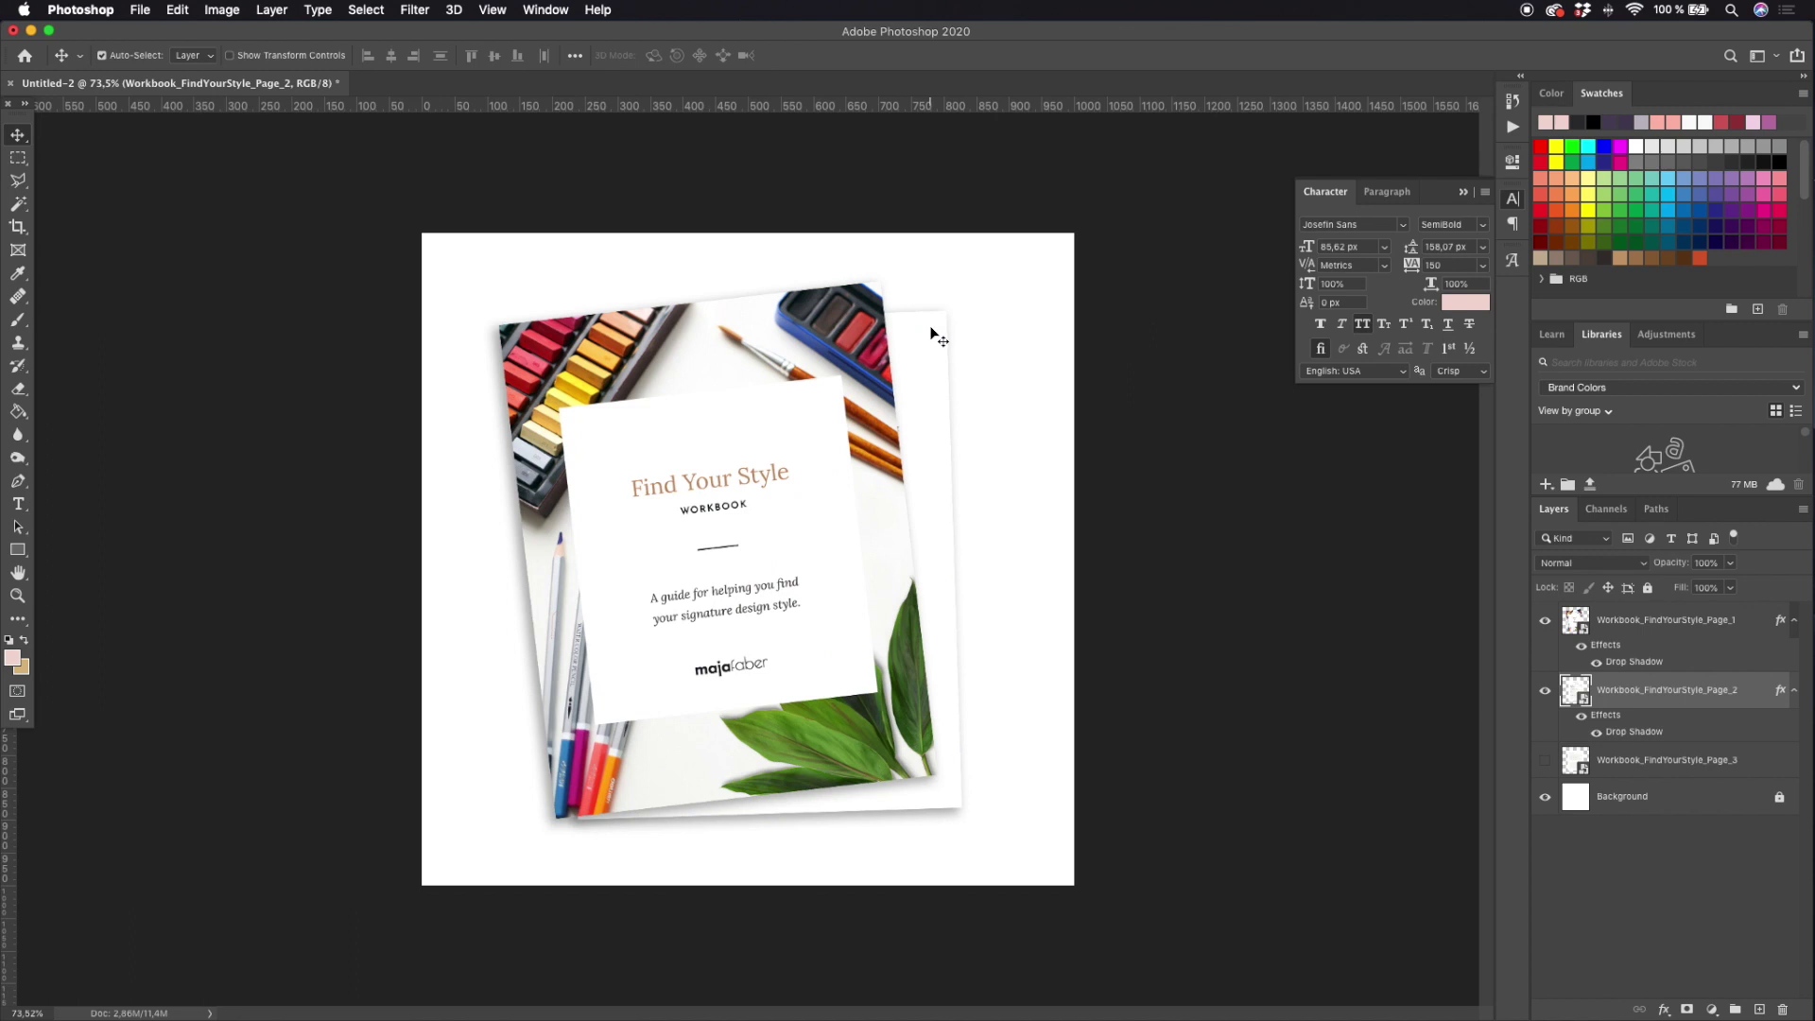
key(ctrl+t)
drag(956, 299, 972, 271)
key(Return)
click(1667, 767)
Give the Page_3 layer a default drop shadow
click(1666, 1009)
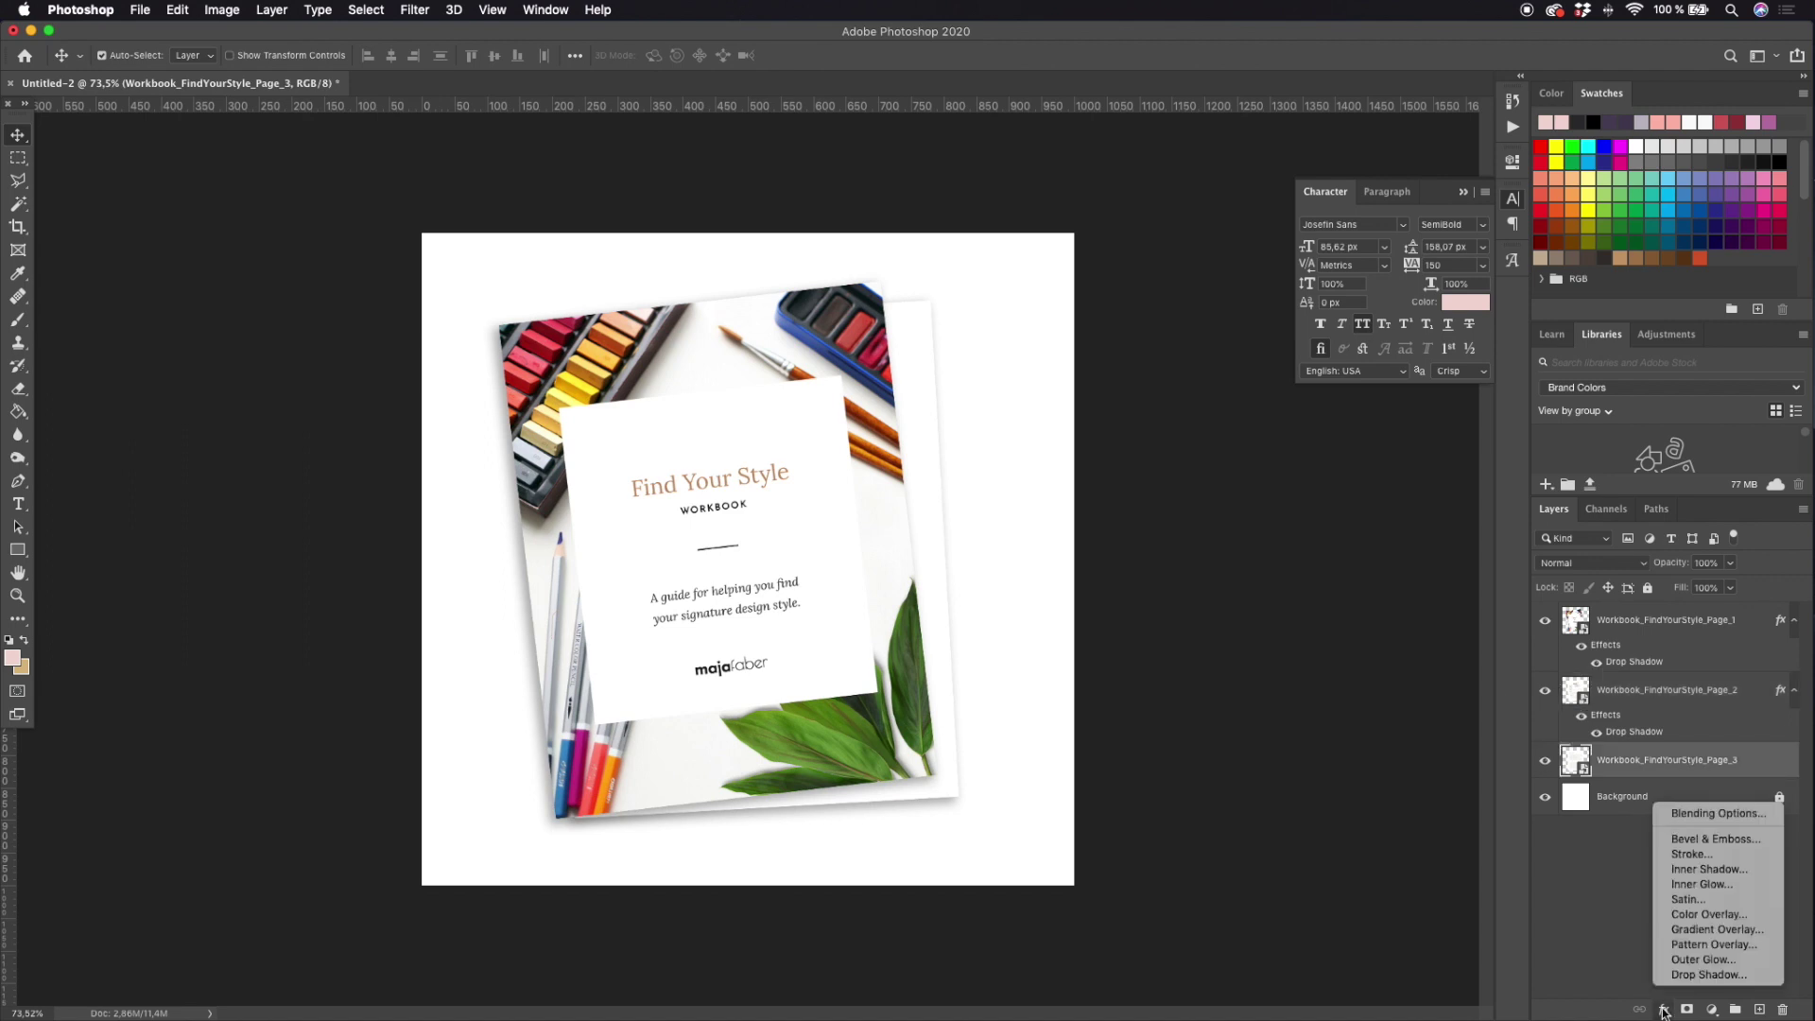
click(1683, 978)
click(1498, 246)
Rotate the third page about 2.86° clockwise
key(ctrl+t)
drag(988, 284, 969, 356)
key(Return)
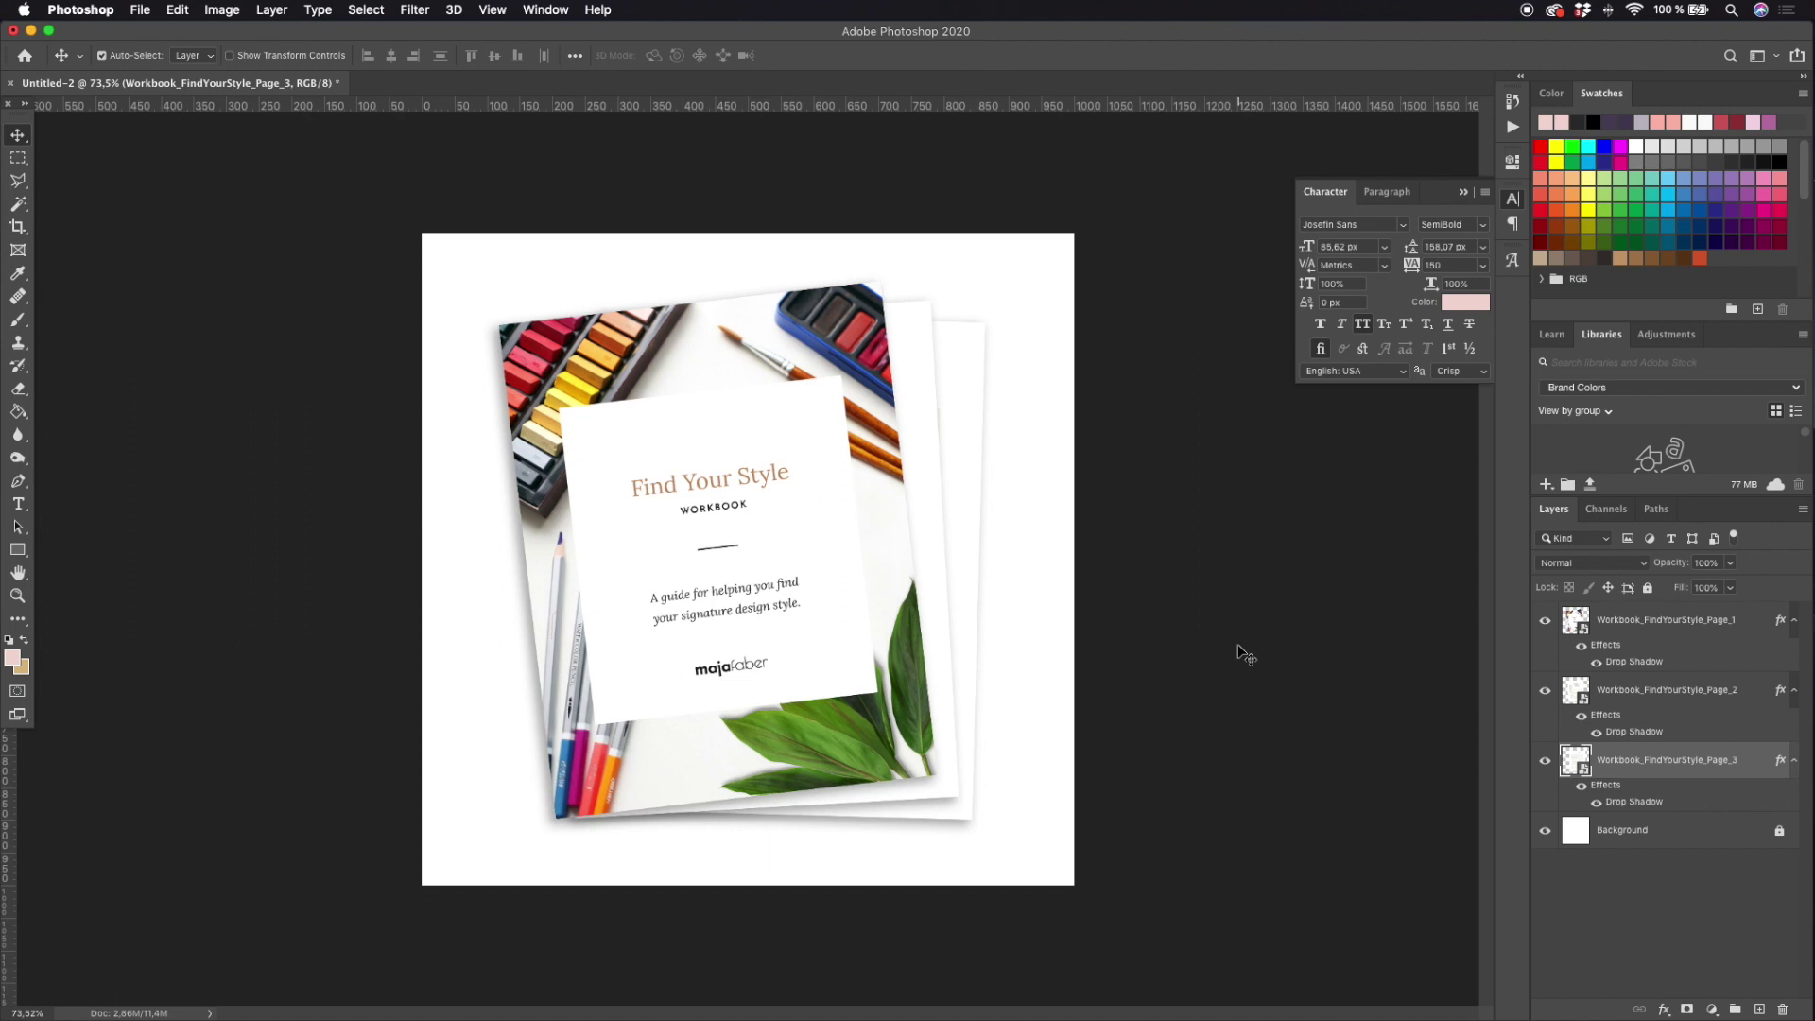
Nudge the cover page up-left and set its tilt to -7.1°
click(1665, 622)
key(ctrl+t)
drag(822, 445, 815, 445)
drag(906, 269, 915, 260)
key(Return)
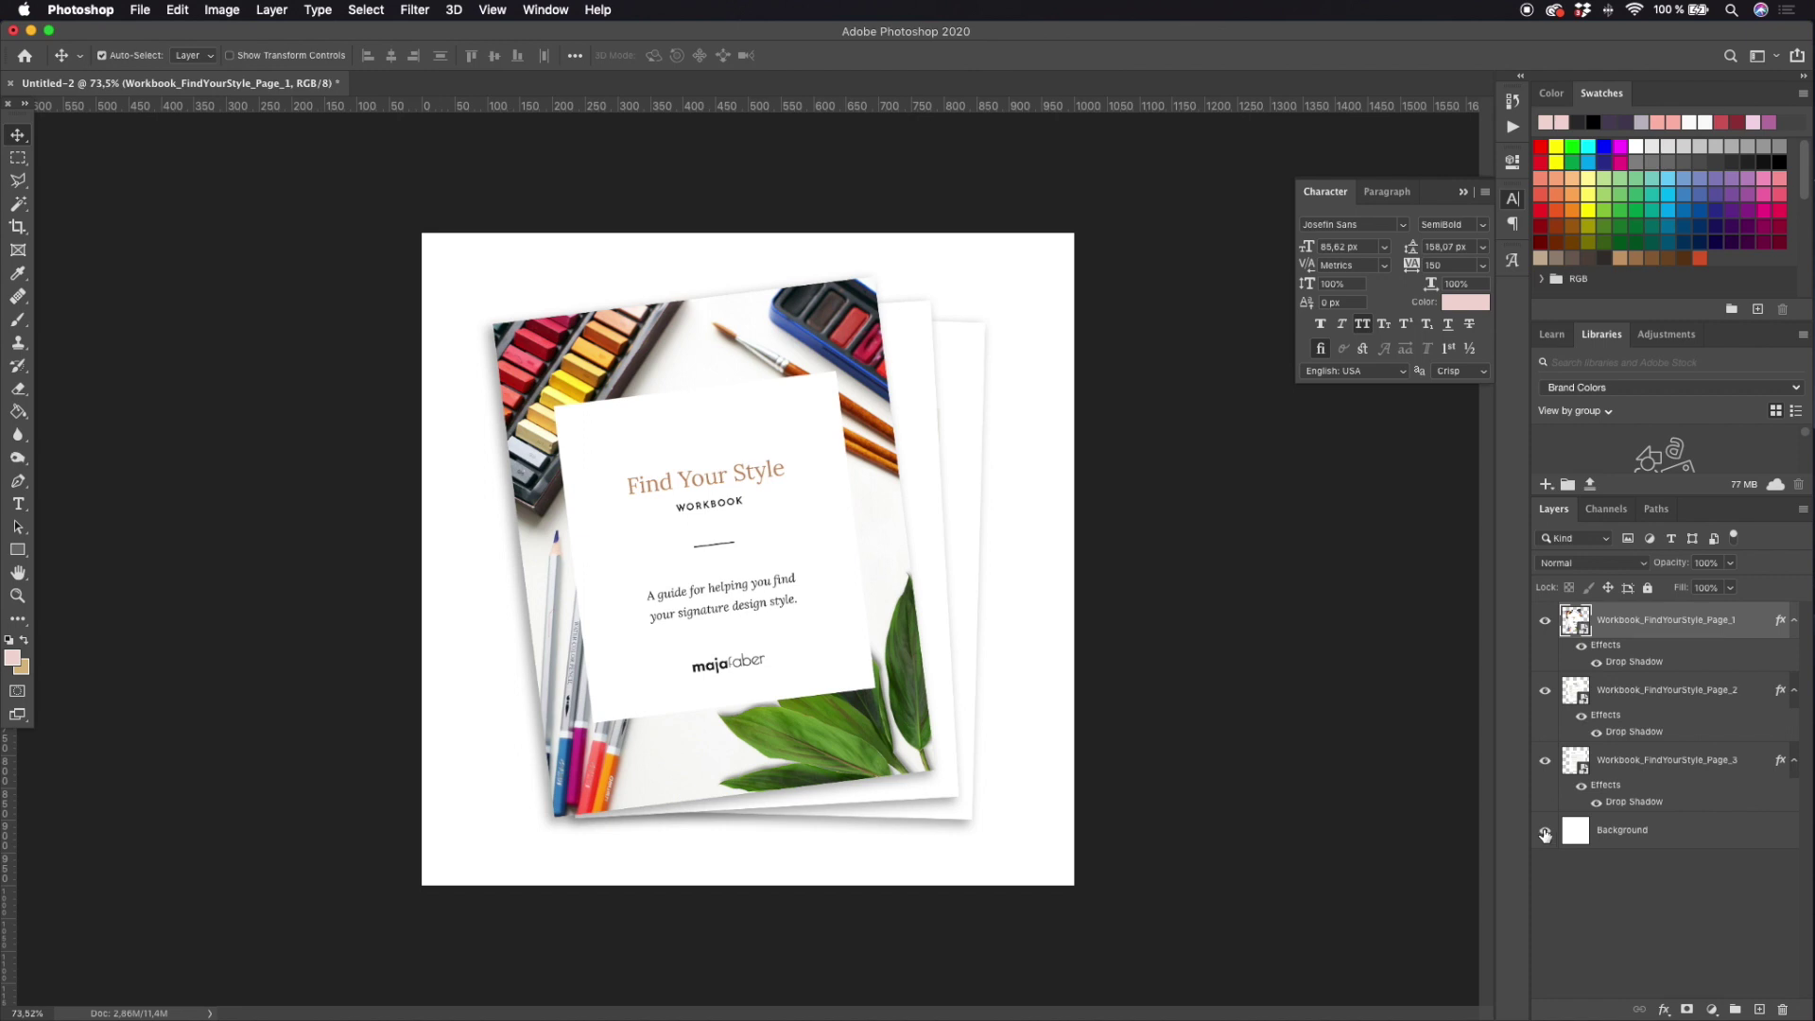
Hide the white Background and set Export As to PNG with transparency
click(1545, 834)
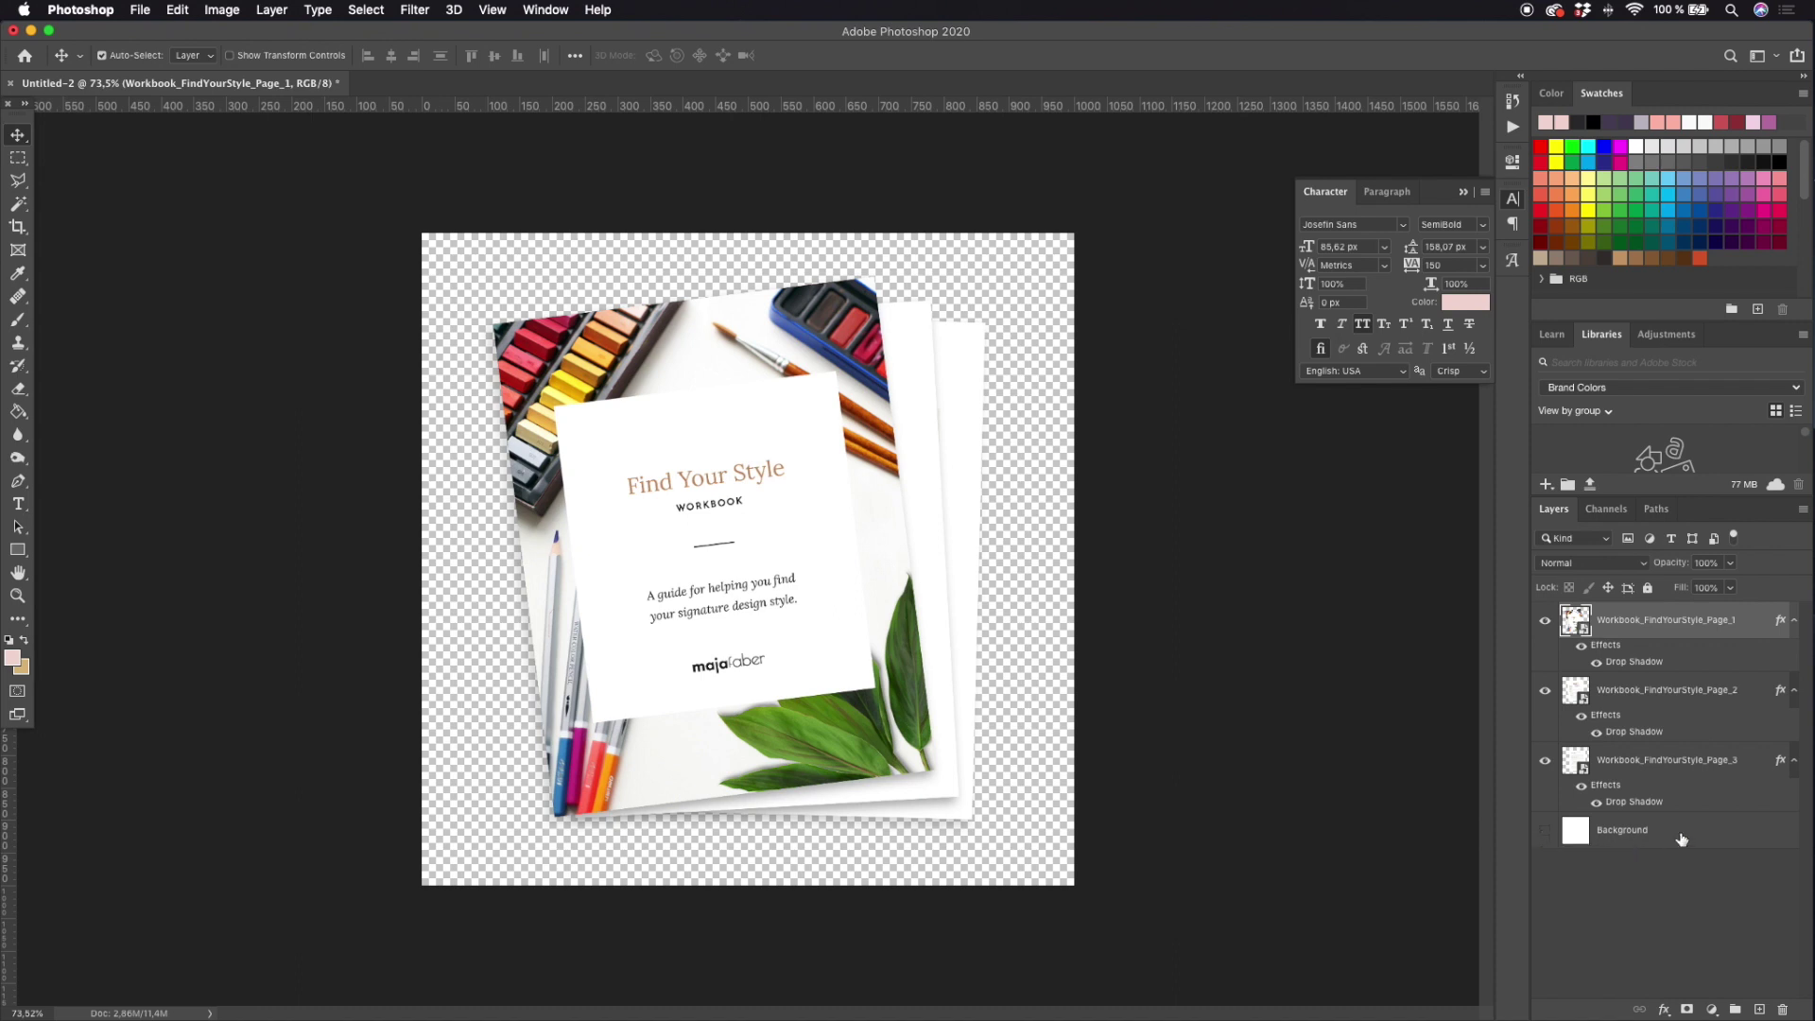
click(142, 10)
mouse_move(175, 258)
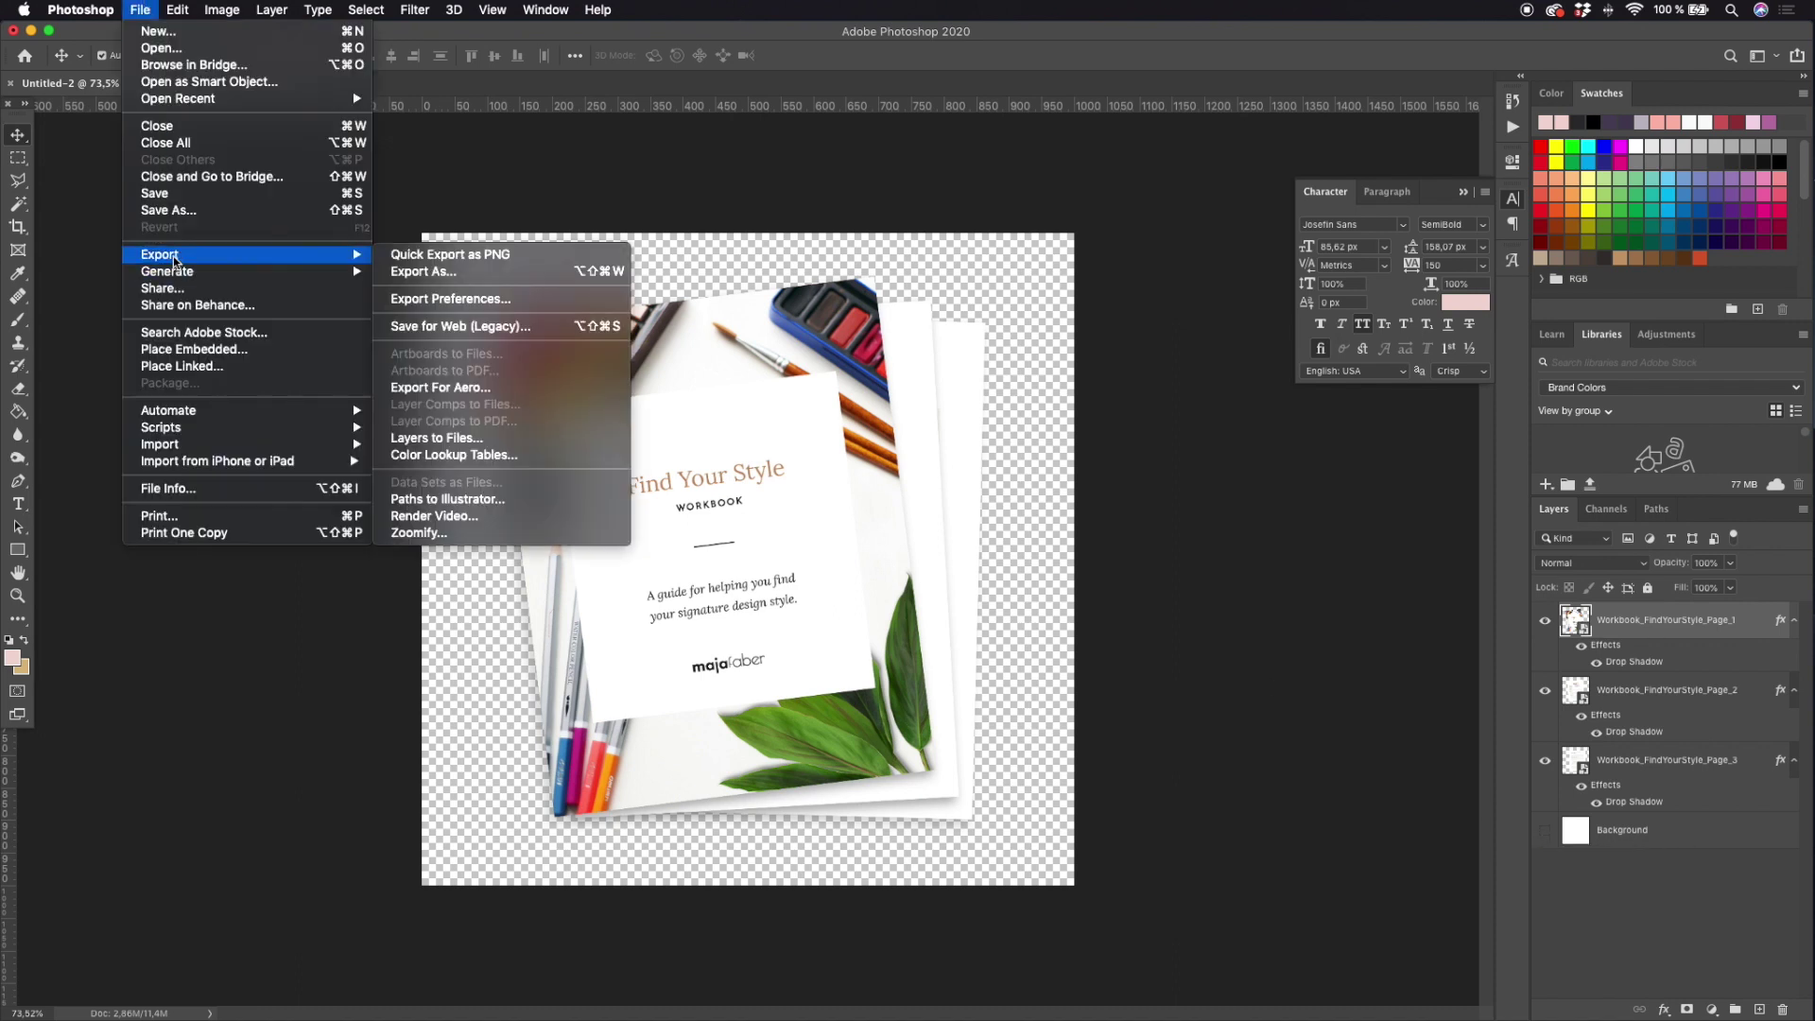
click(477, 272)
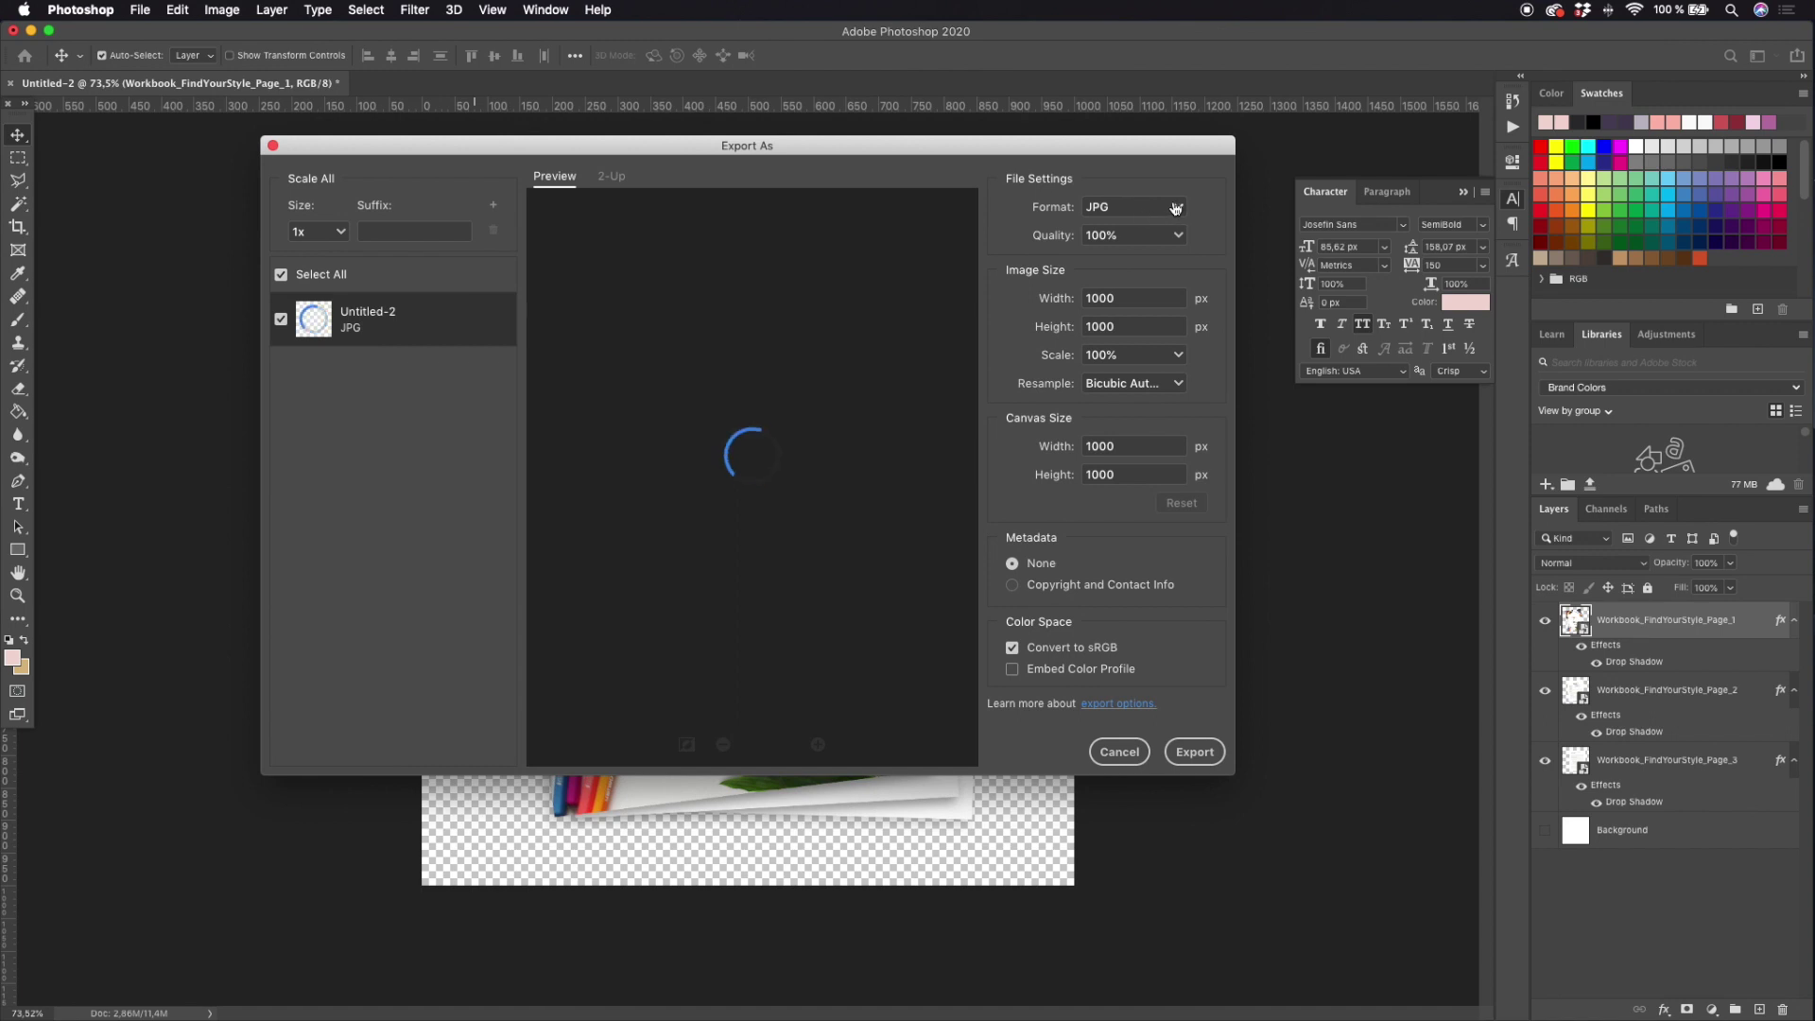
click(1175, 207)
click(1106, 189)
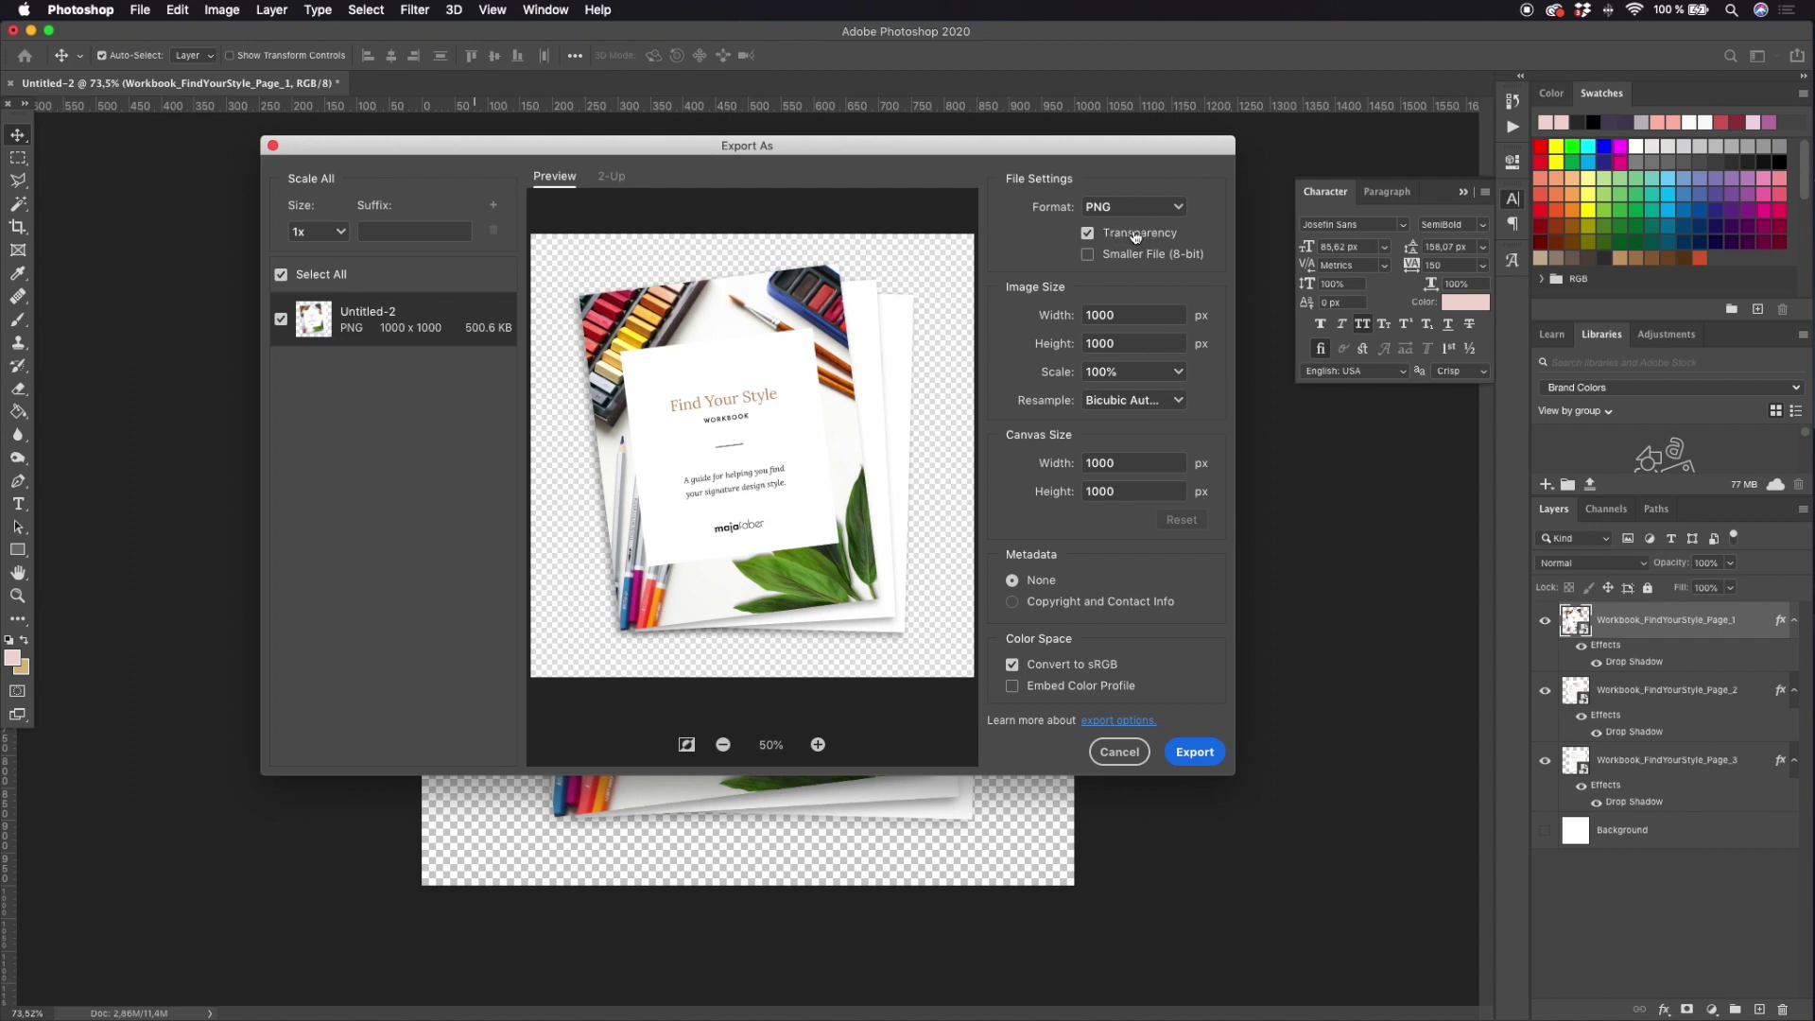
Export and save the PNG as 'Ebook mockup'
click(1195, 752)
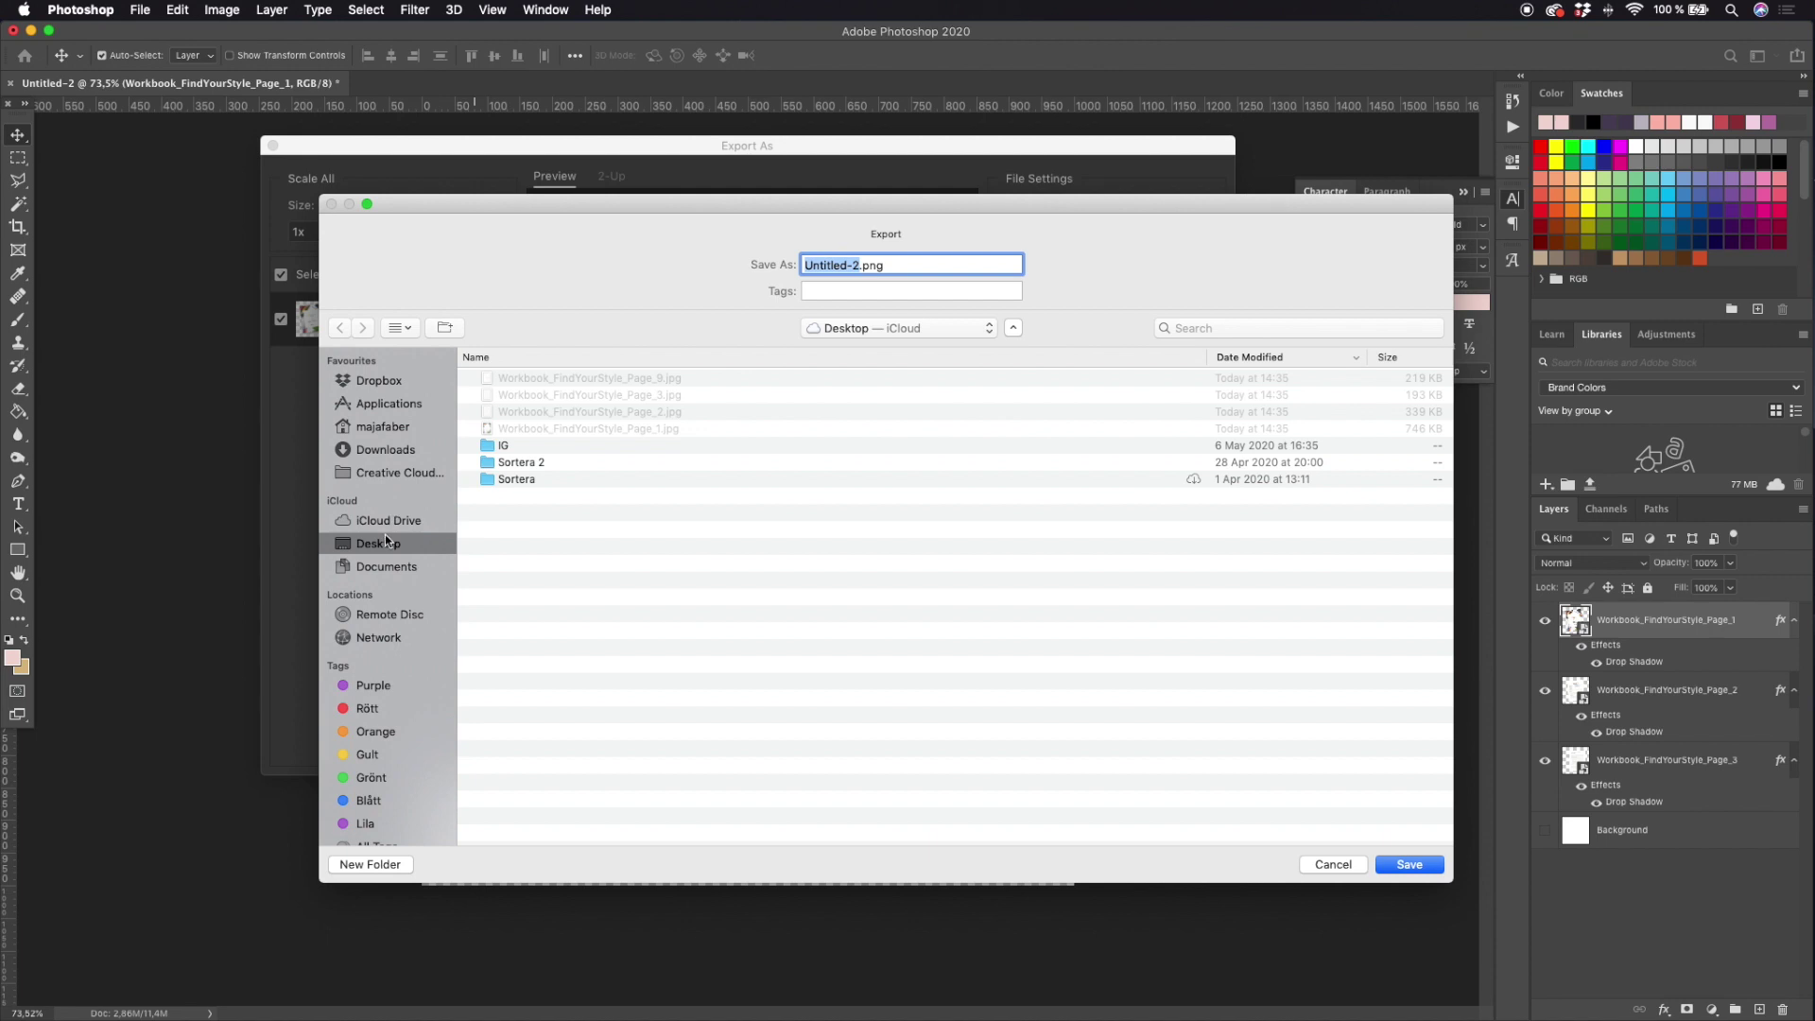
text(Ebook mockup)
click(1411, 865)
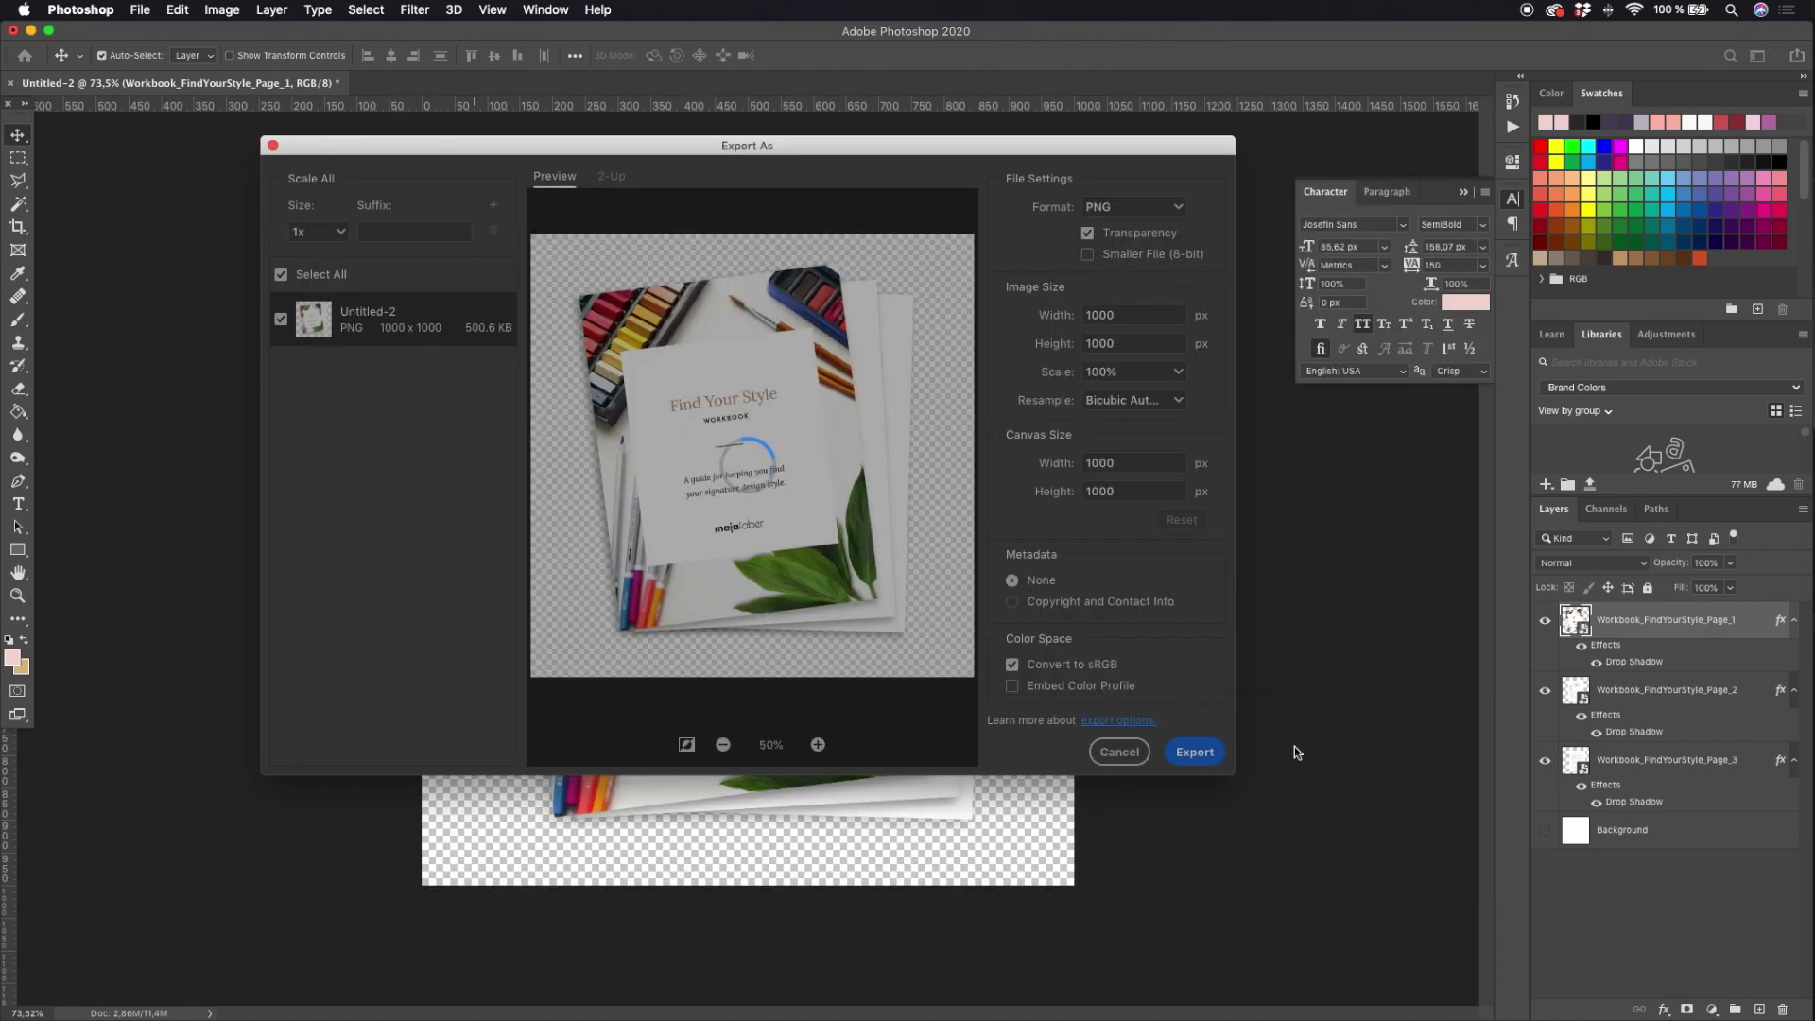